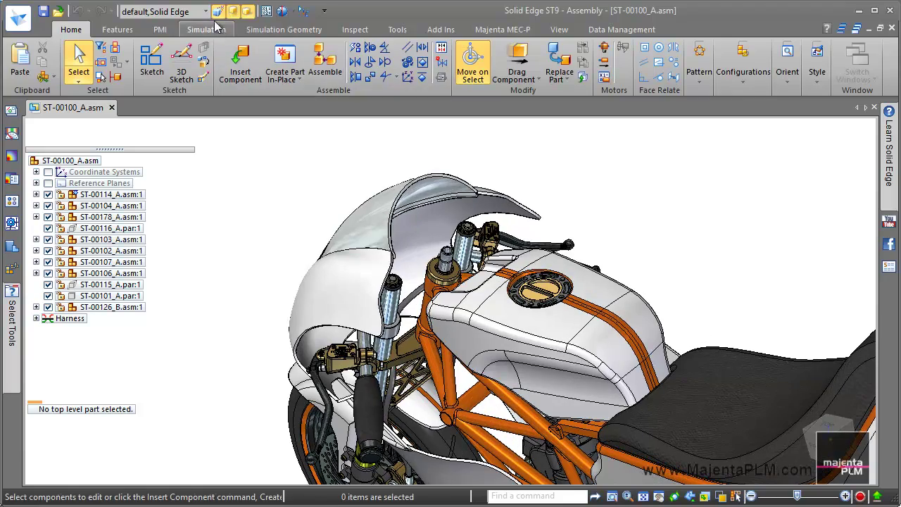
- Switch the assembly display configuration to 01 - Frame
click(207, 12)
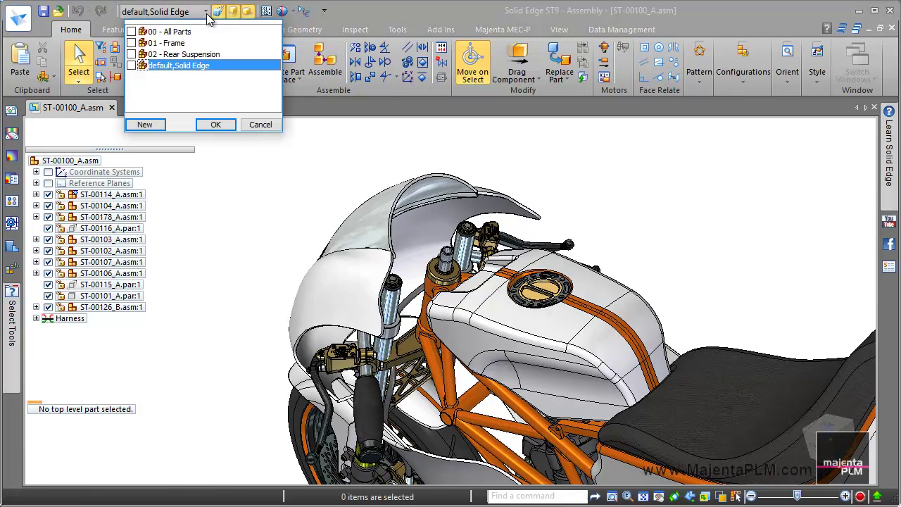
click(192, 43)
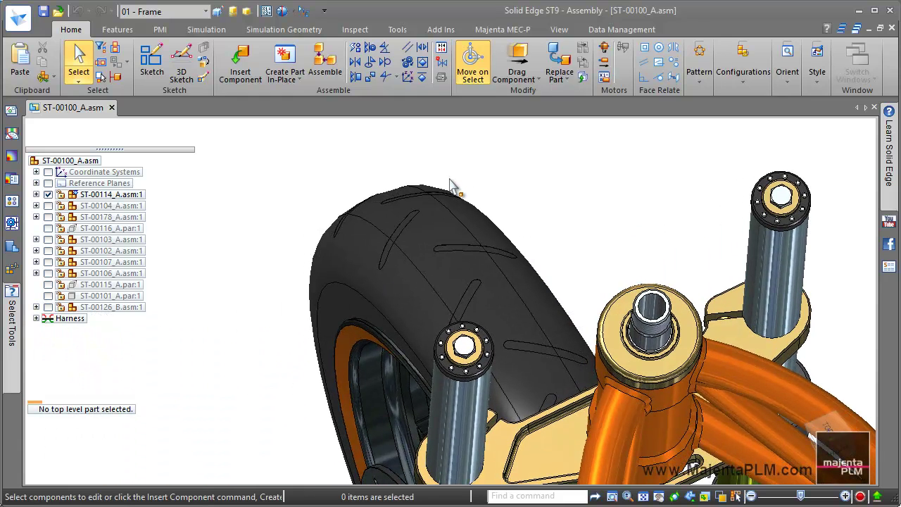
- Edit ST-00210_A.par in place from the ST-00114_A.asm subassembly, orbiting so the posts stand upright
click(36, 194)
click(134, 194)
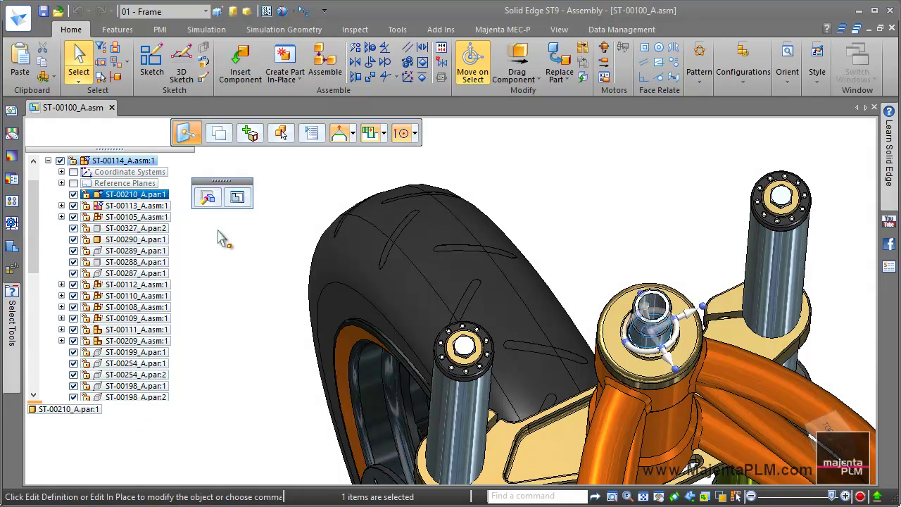
click(238, 198)
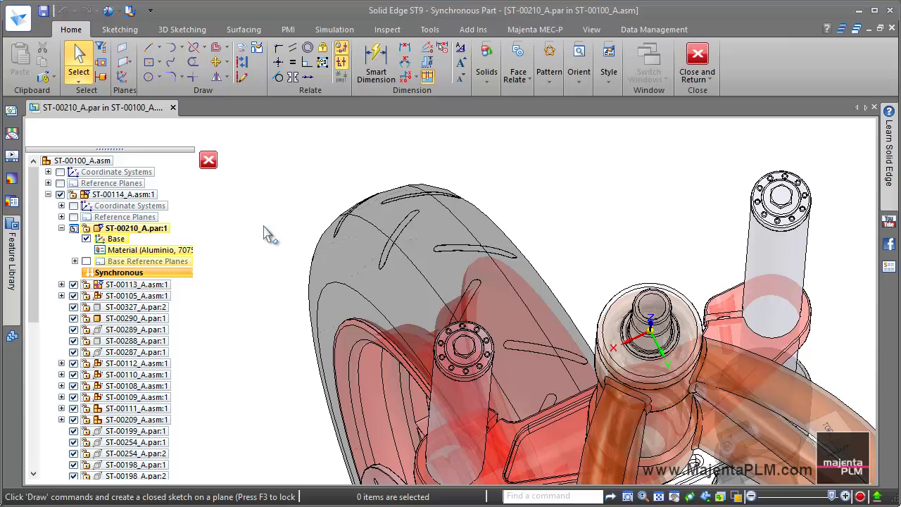
middle_drag(590, 257, 571, 251)
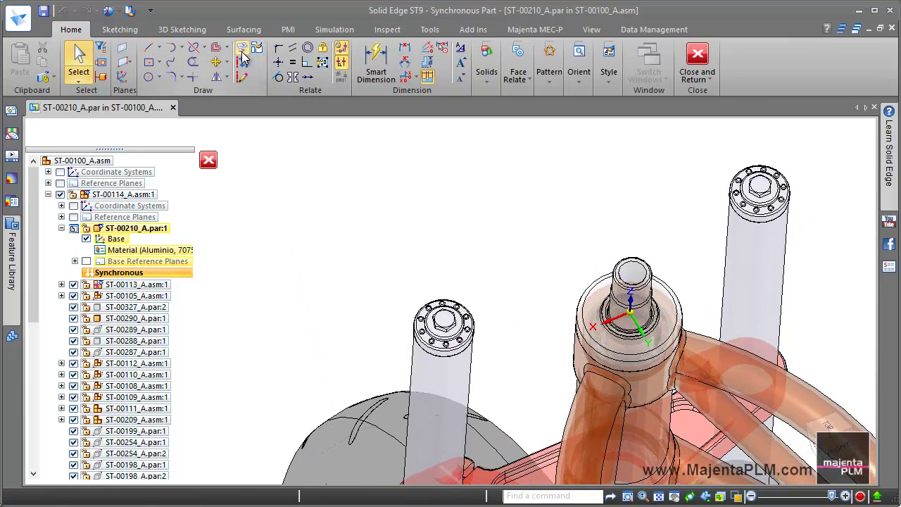
- Project the three circular post edges into a new sketch, viewed zoomed-in from the top
click(242, 55)
click(617, 310)
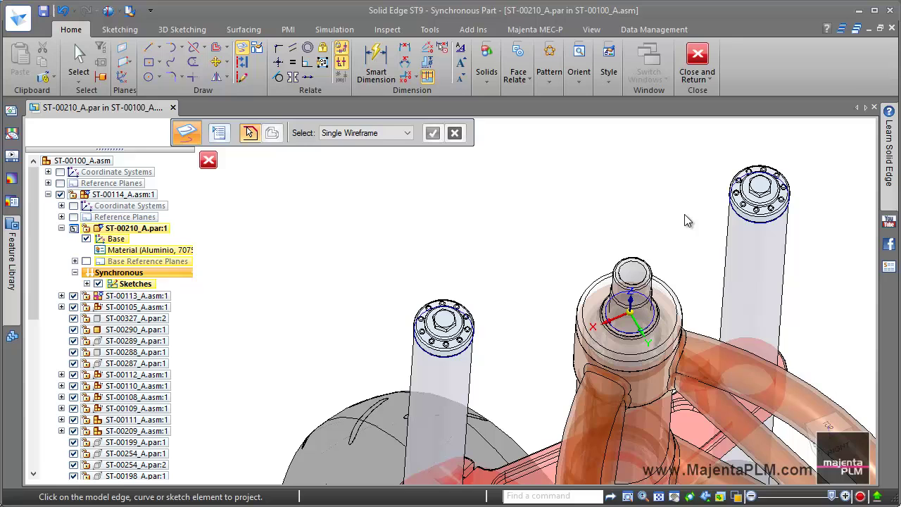
key(ctrl+t)
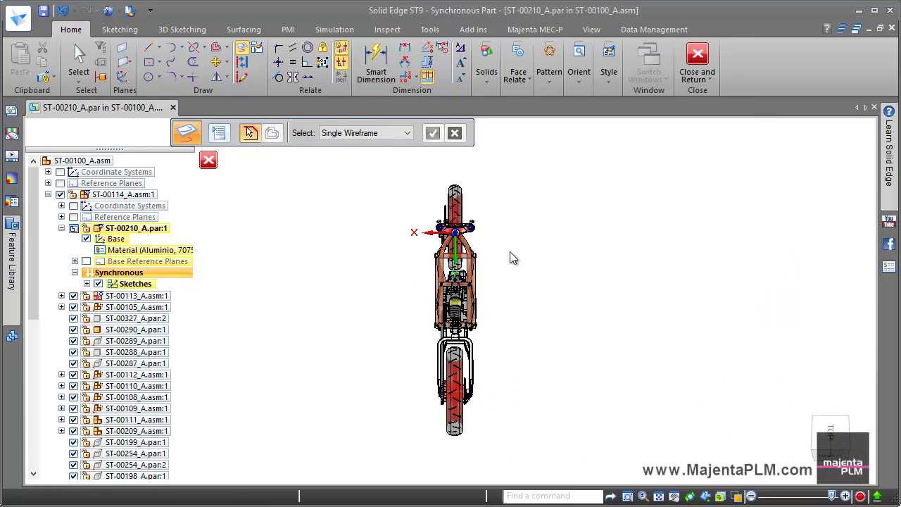
scroll(445, 226, up, 5)
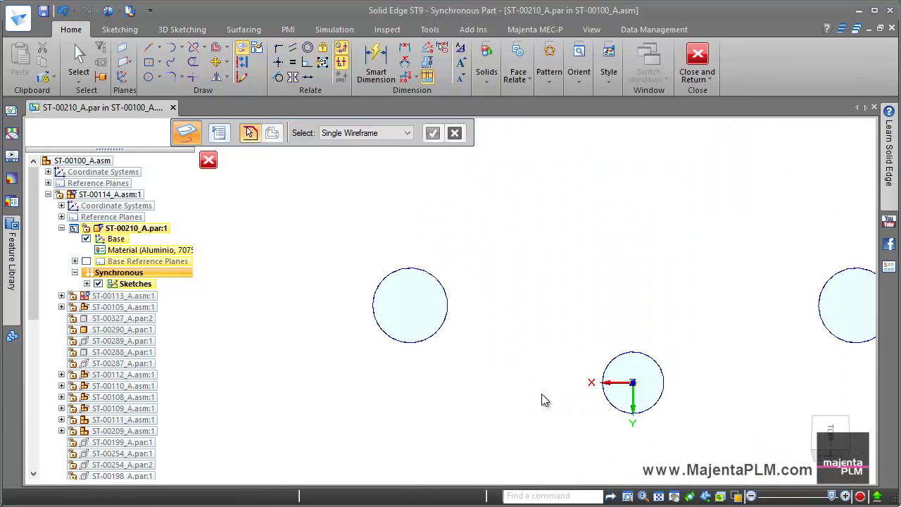
mouse_move(542, 393)
shift+middle_down()
mouse_move(423, 361)
mouse_move(432, 356)
shift+middle_up()
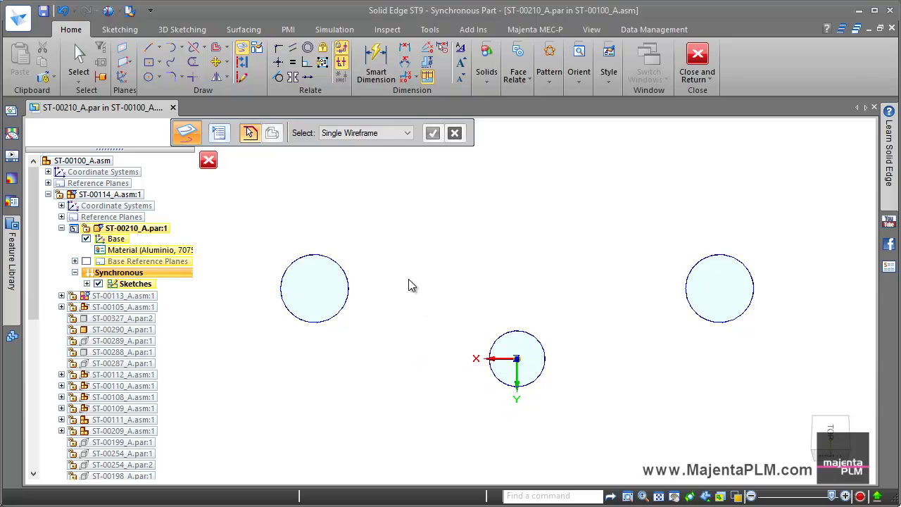
- Draw 42 mm circles around the left and right holes
click(148, 76)
text(6)
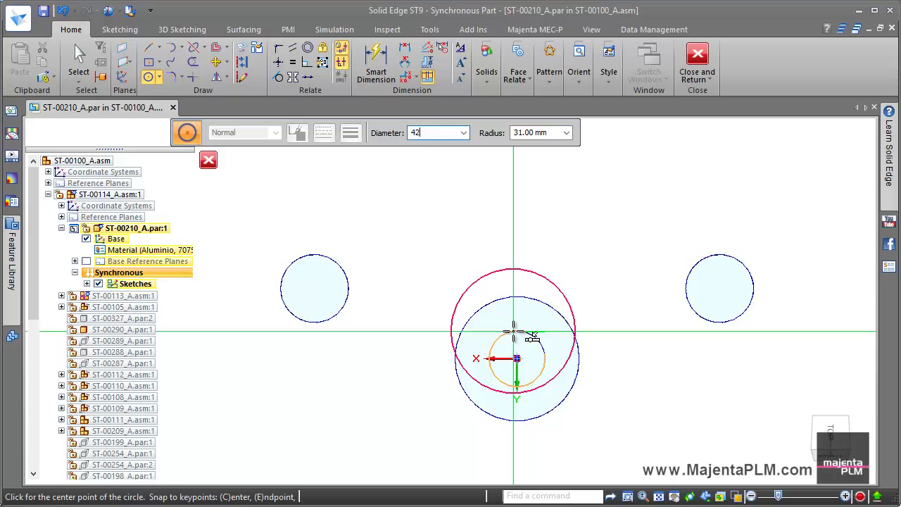
key(Tab)
click(315, 288)
click(720, 288)
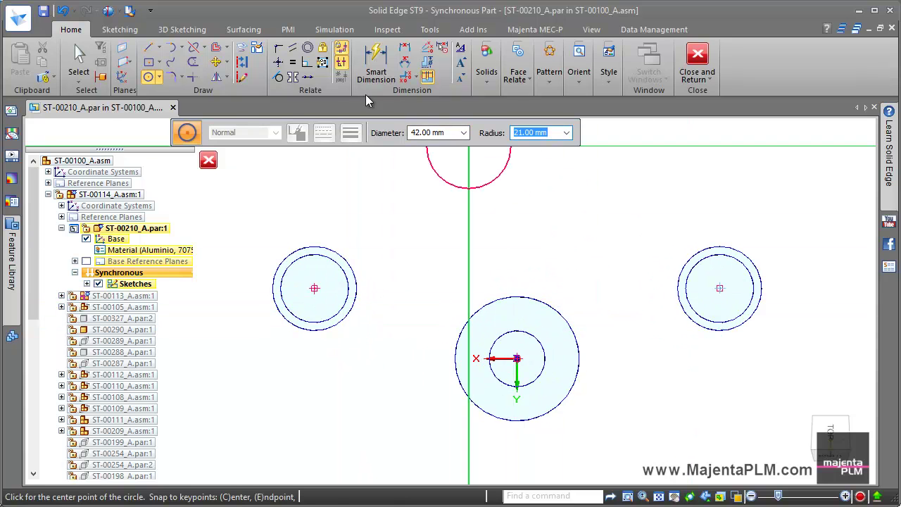
- Draw four tangent lines joining the side circles to the large middle circle, closing the outline
key(l)
click(324, 248)
click(532, 298)
click(709, 248)
click(503, 298)
click(296, 326)
click(490, 415)
click(736, 326)
click(543, 415)
- Dimension the hole diameters 34 and 28 and the 101 horizontal centre distance
click(376, 64)
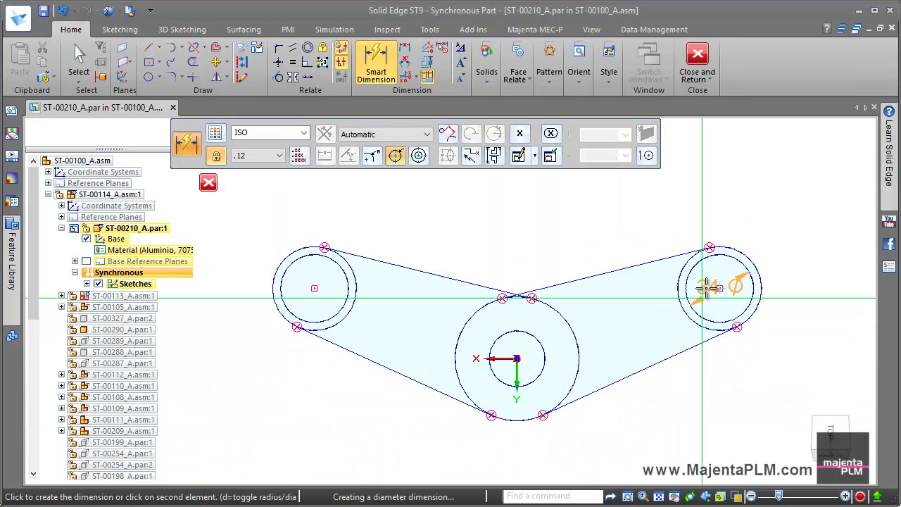
click(706, 288)
click(605, 247)
click(720, 288)
click(517, 359)
click(599, 459)
click(541, 375)
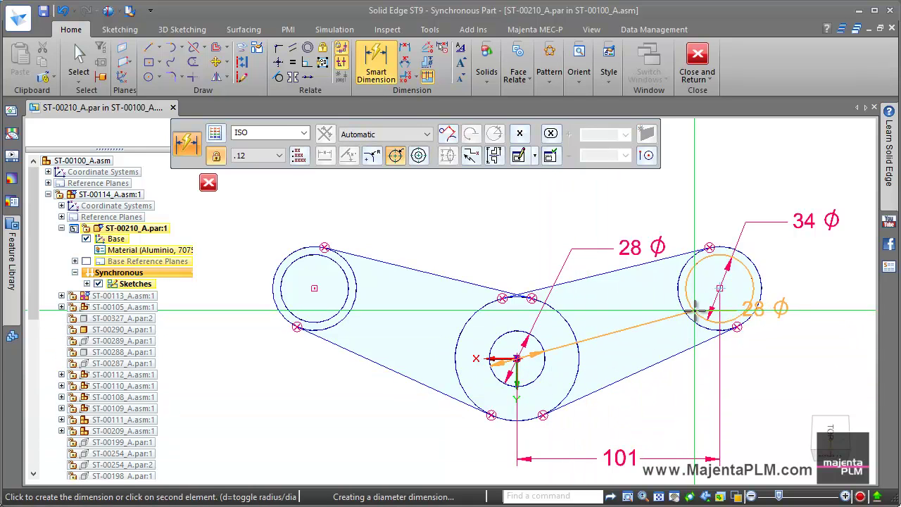
- Add the 35 vertical distance and the 202 overall width dimension
click(720, 287)
click(782, 327)
click(720, 288)
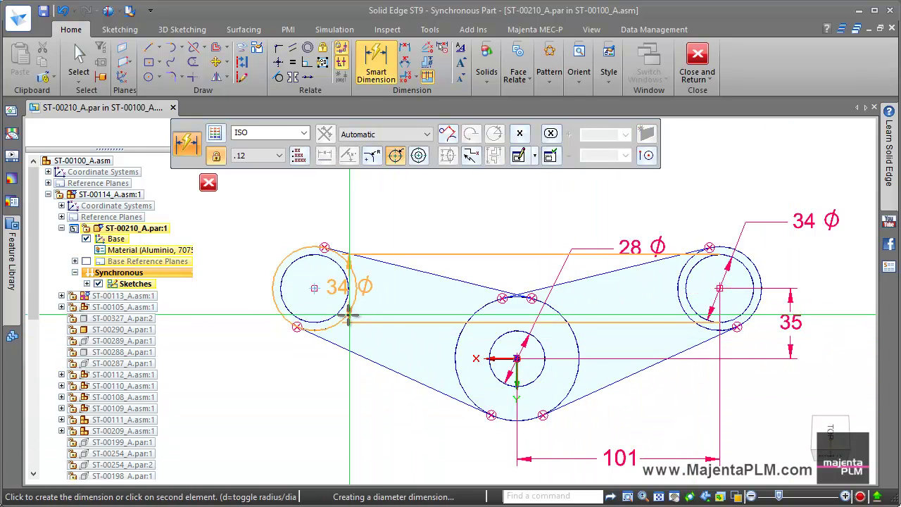
click(315, 288)
scroll(363, 366, down, 2)
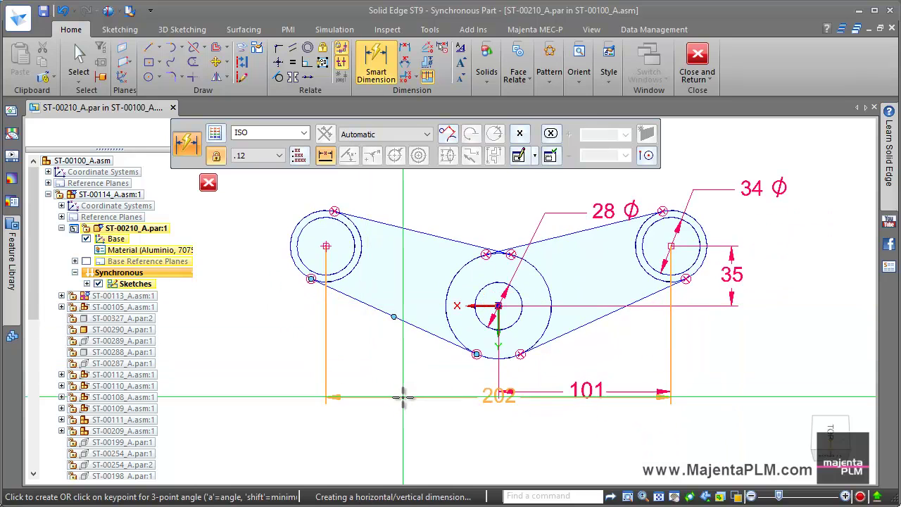
click(648, 423)
key(Escape)
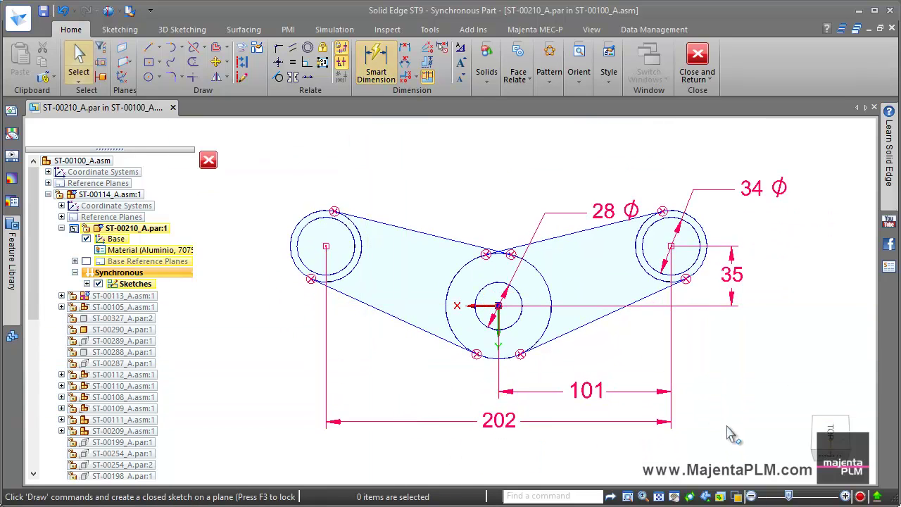
- Extrude the outline region, excluding the hole regions, into a solid plate as Protrusion 6
key(ctrl+i)
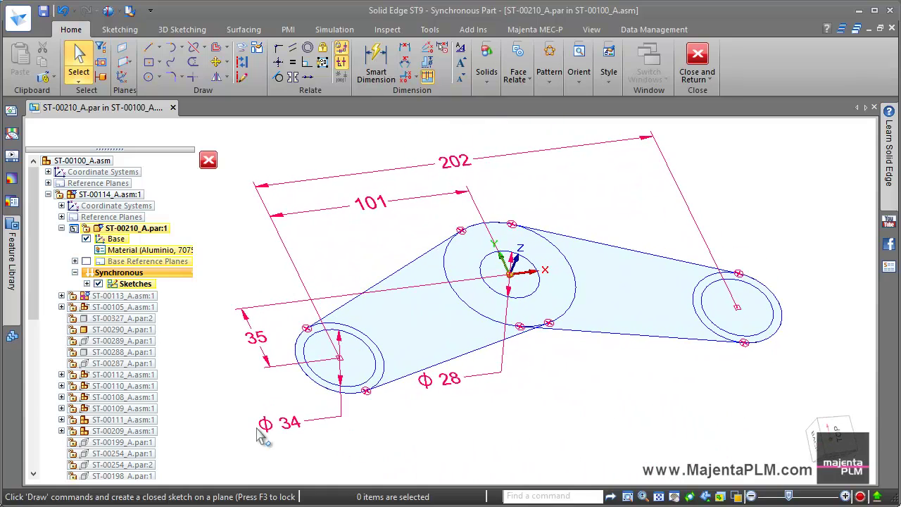
click(754, 309)
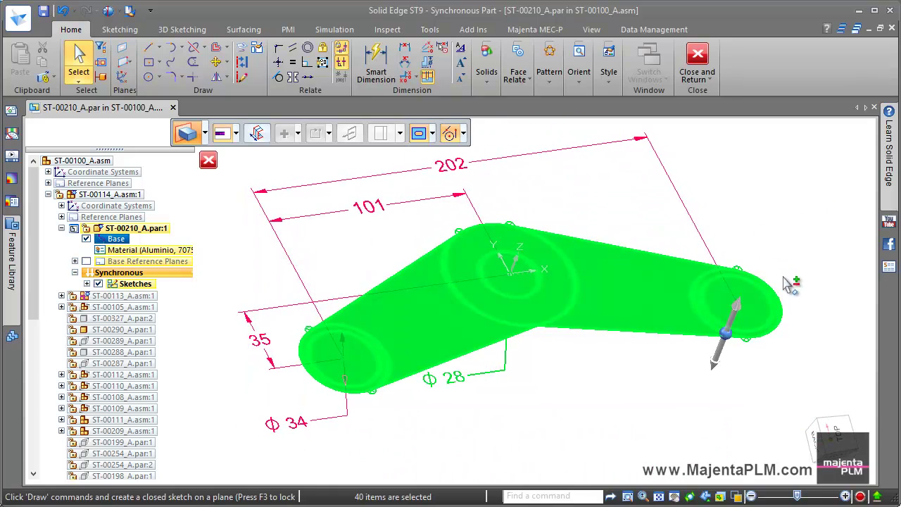
ctrl+click(523, 286)
ctrl+click(393, 374)
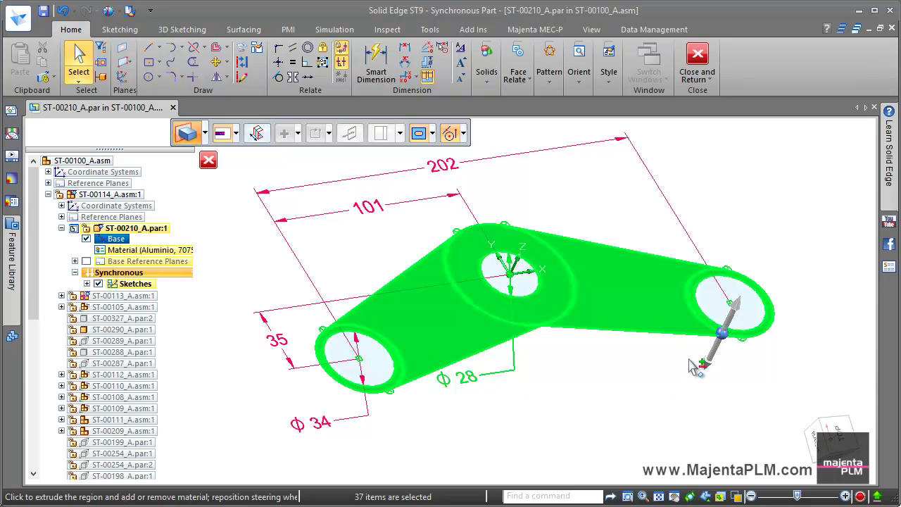
click(719, 361)
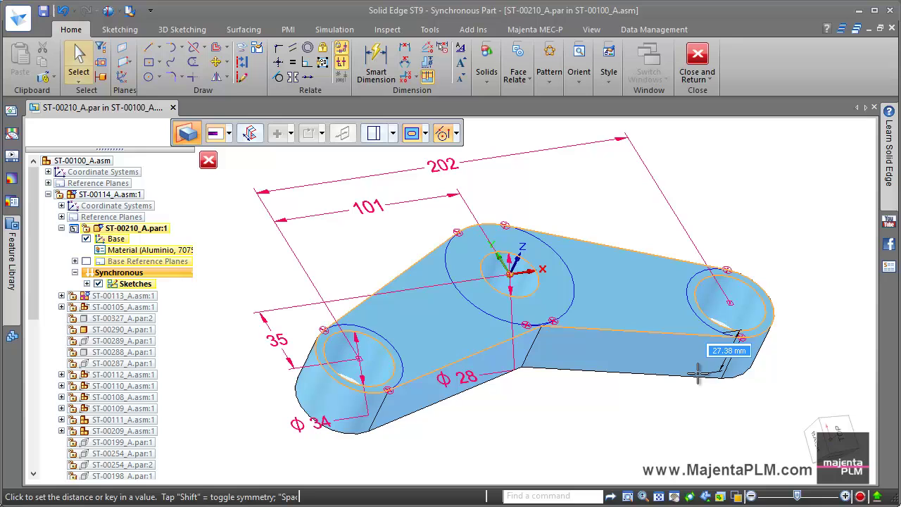
text(20)
key(Return)
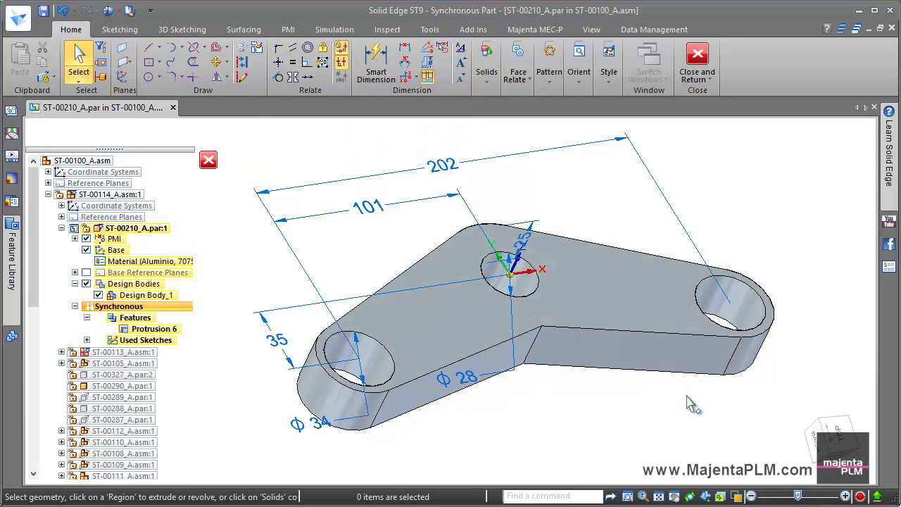
middle_drag(690, 403, 731, 360)
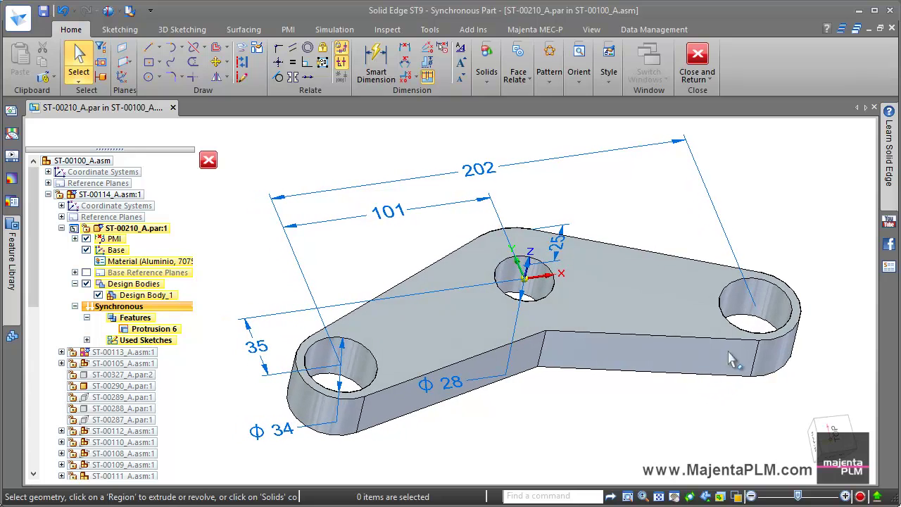
click(768, 299)
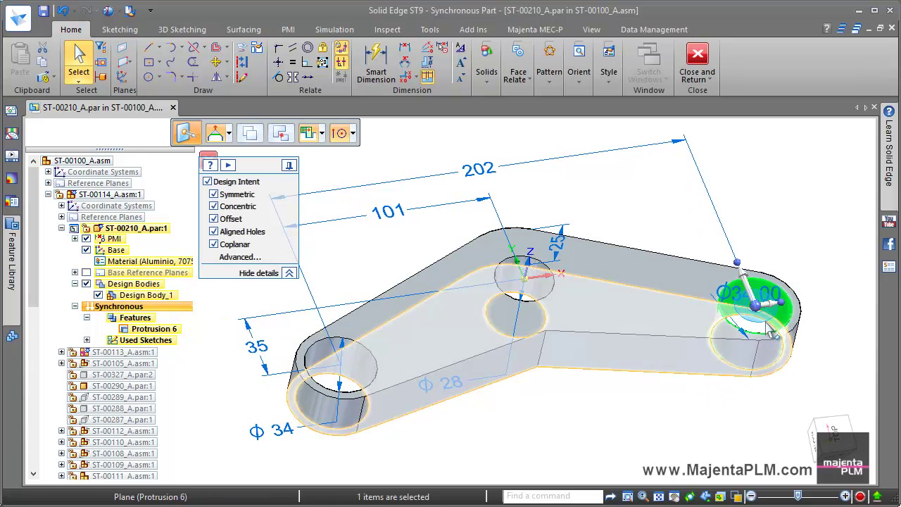
click(772, 335)
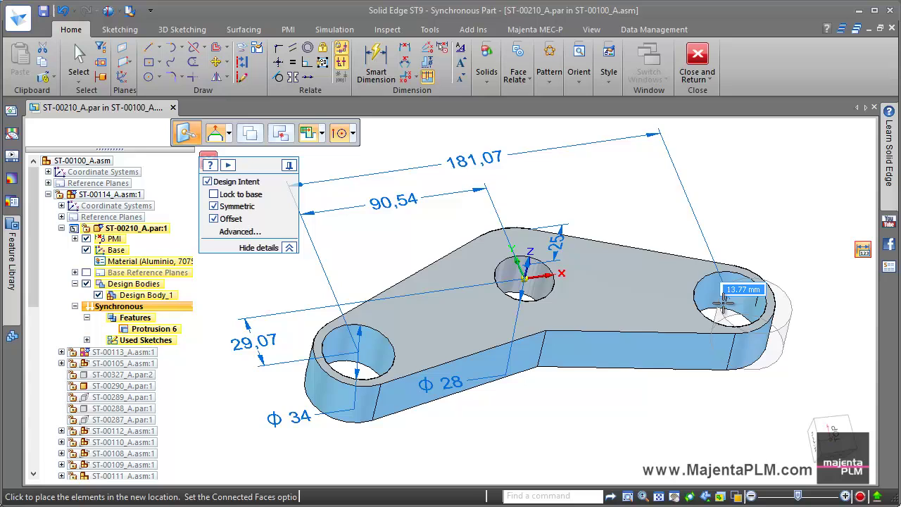
click(739, 320)
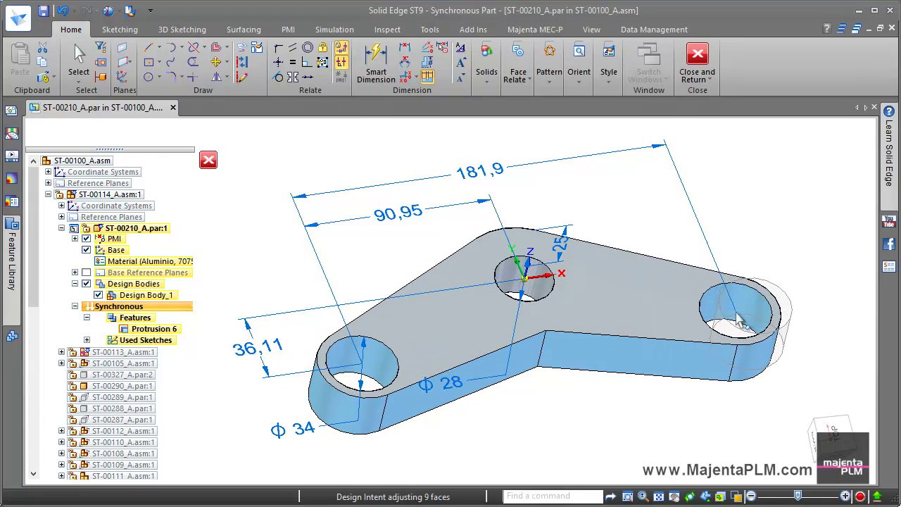
key(ctrl+z)
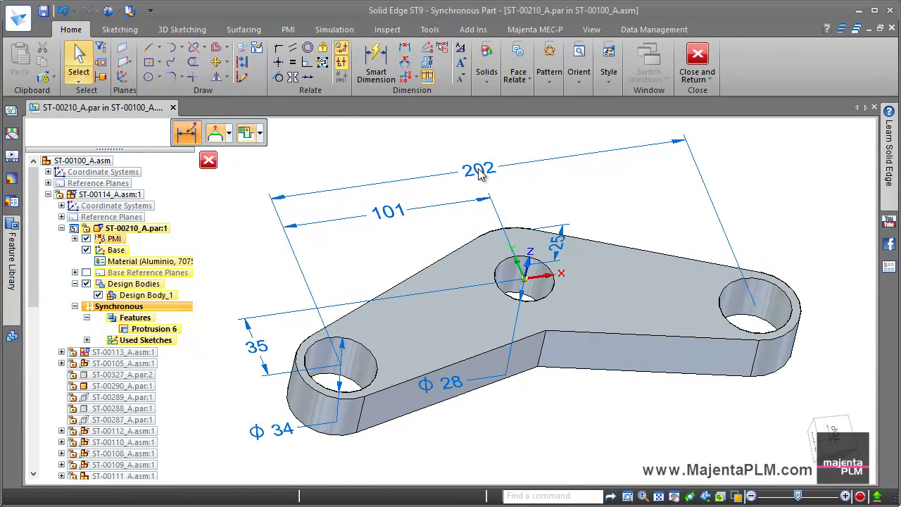
click(479, 174)
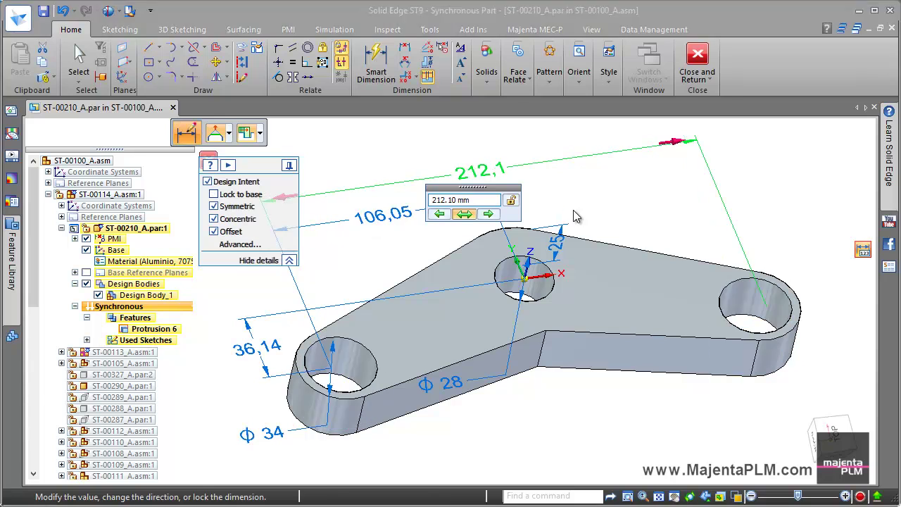
key(Escape)
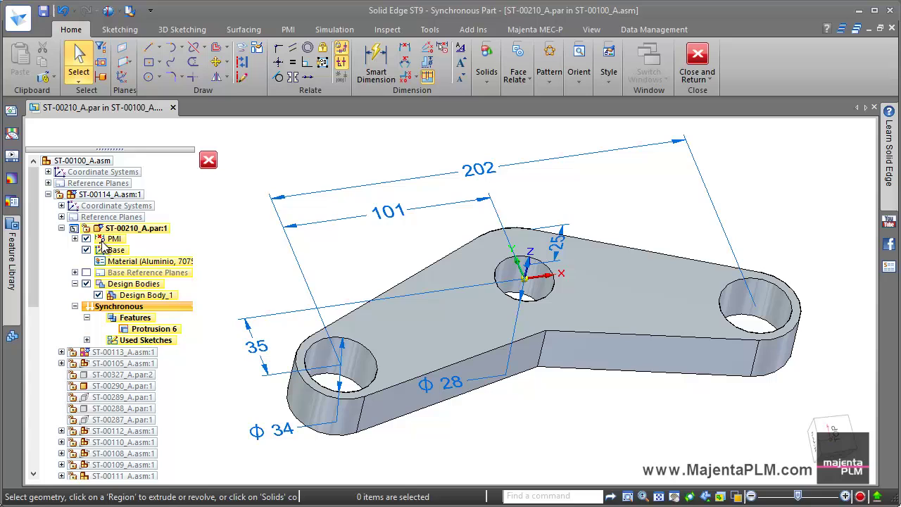
- Hide the dimensions, lock the sketch plane to the top face and draw a line across it
click(86, 239)
scroll(399, 261, up, 2)
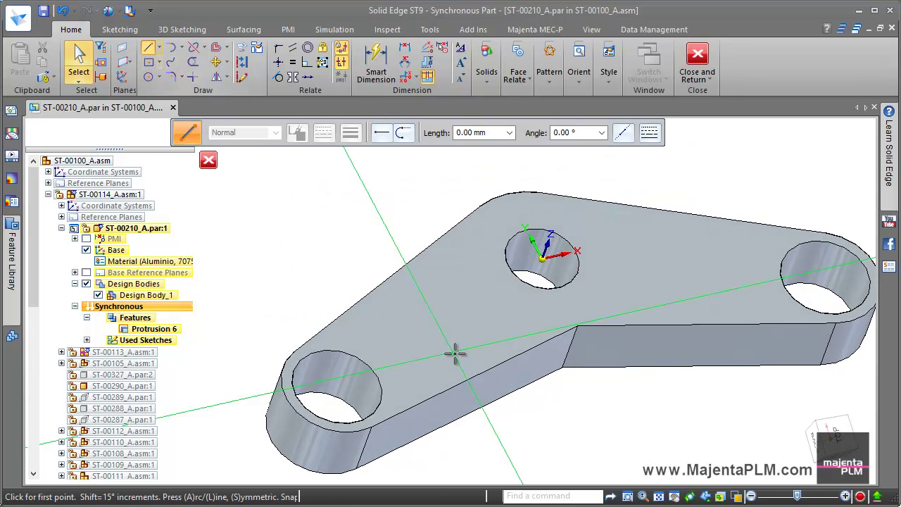
key(n)
key(n)
key(F3)
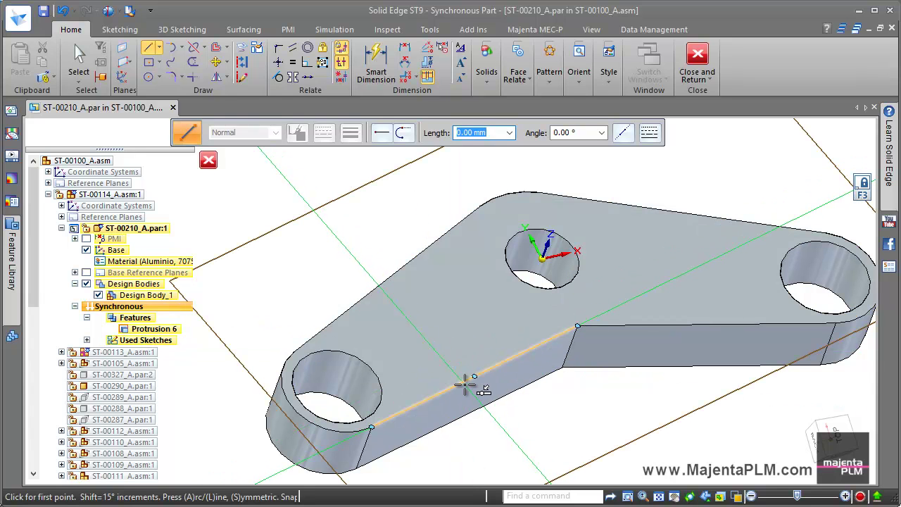
click(474, 378)
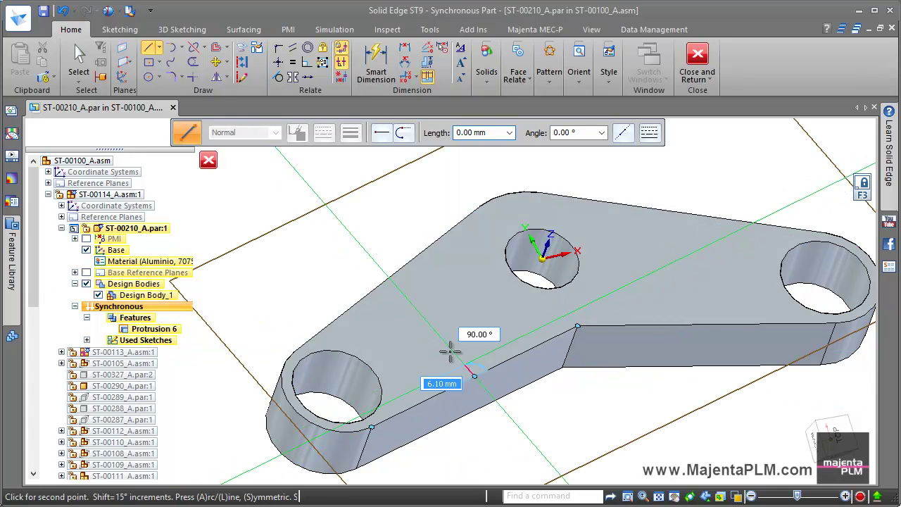
click(392, 278)
key(Escape)
key(Escape)
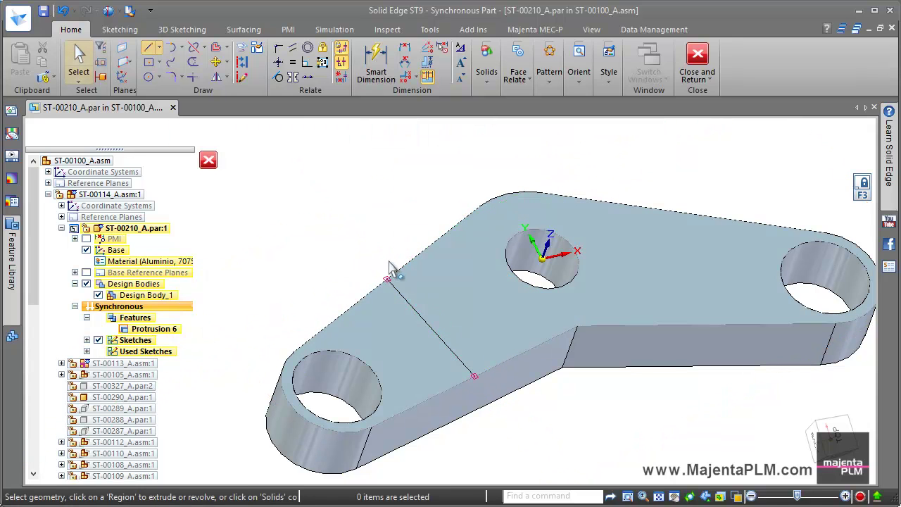
- Mirror the line onto the right arm and select the middle top-face region
click(396, 293)
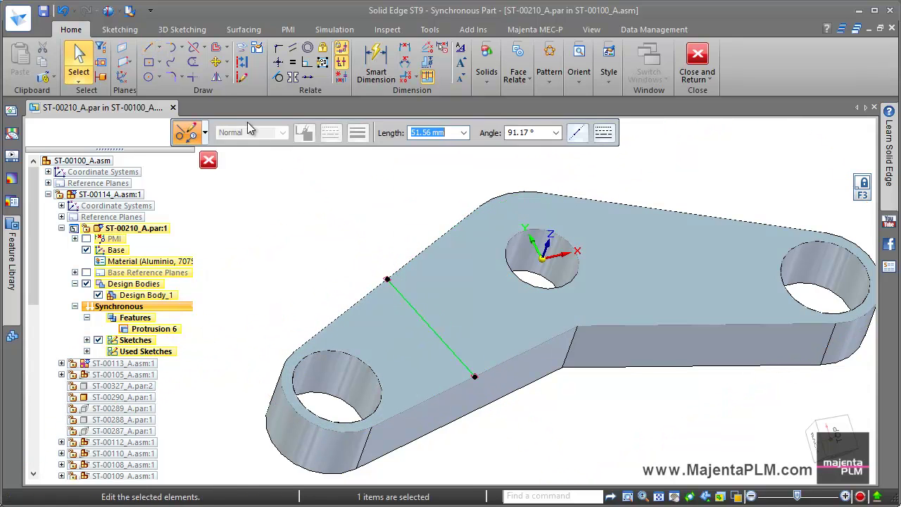
click(217, 79)
click(506, 224)
mouse_move(413, 222)
middle_down()
mouse_move(463, 221)
mouse_move(506, 352)
middle_up()
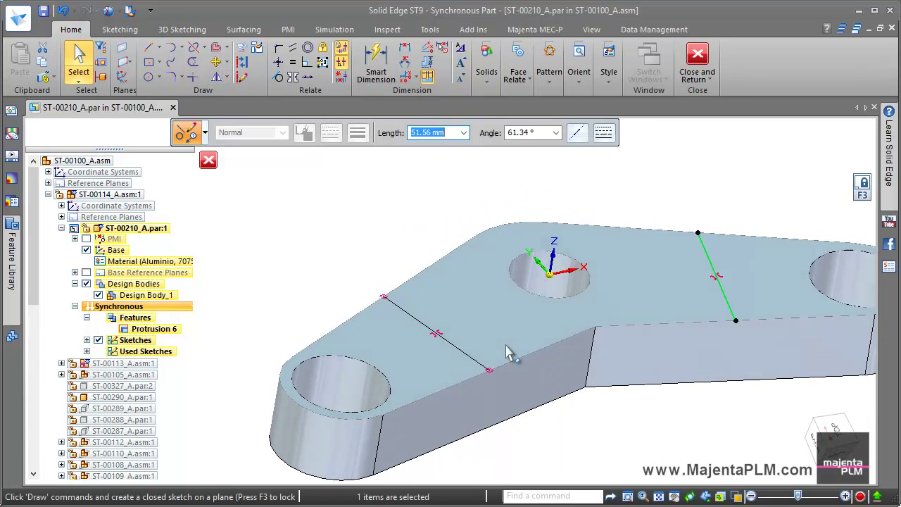
click(510, 342)
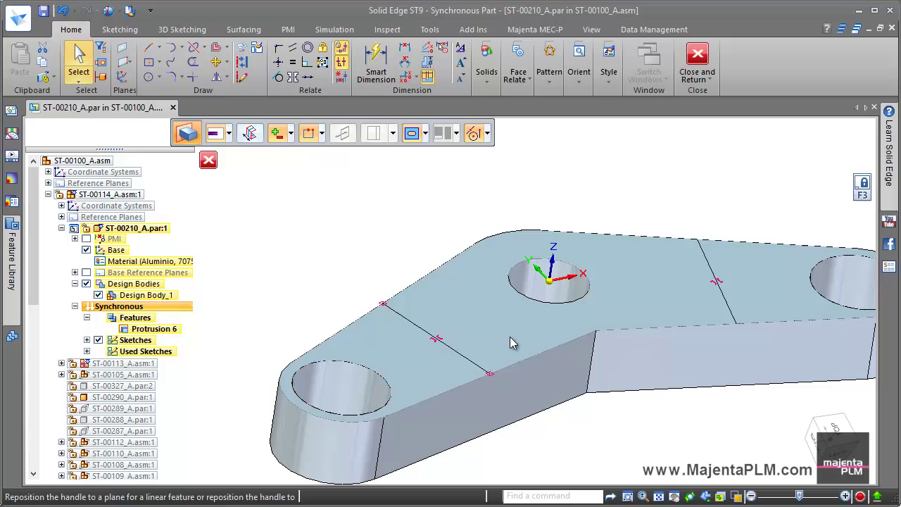
- Extrude the middle top-face region 30 mm upward as Protrusion 7
click(511, 343)
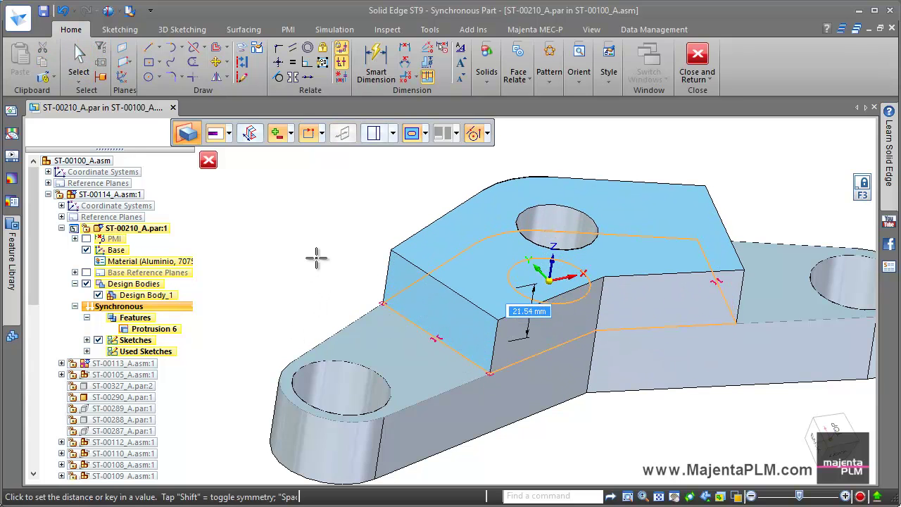
text(30)
key(Return)
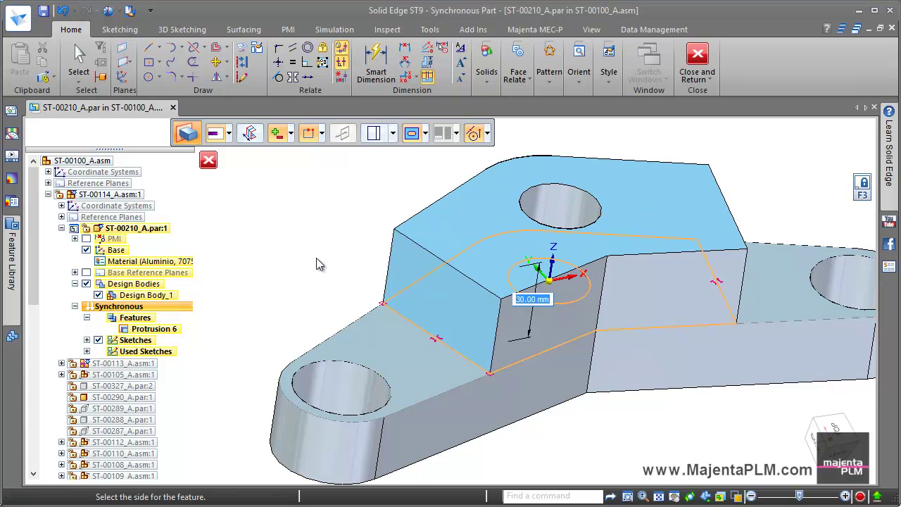
click(317, 259)
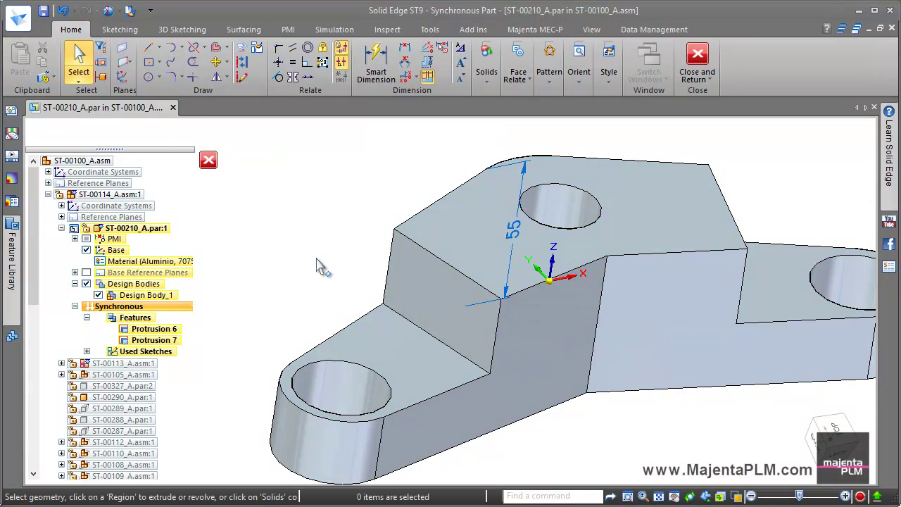
mouse_move(276, 257)
middle_down()
mouse_move(422, 135)
mouse_move(368, 121)
middle_up()
- Project edges onto the underside and push its middle region into the part as Cutout 5
click(248, 55)
click(418, 413)
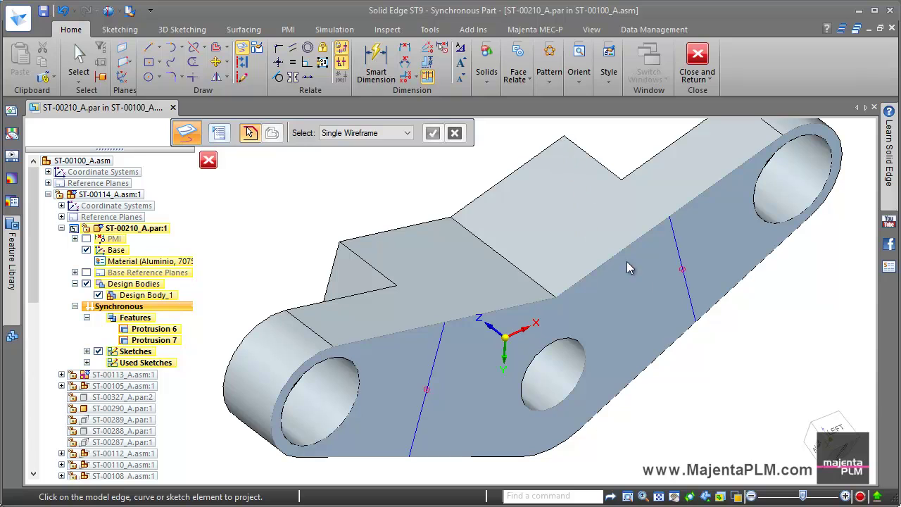
key(Escape)
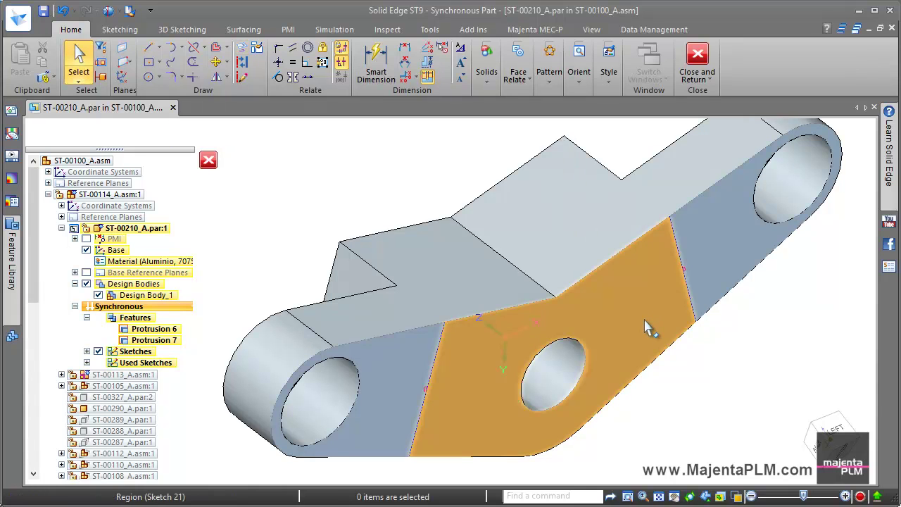
click(648, 321)
click(673, 345)
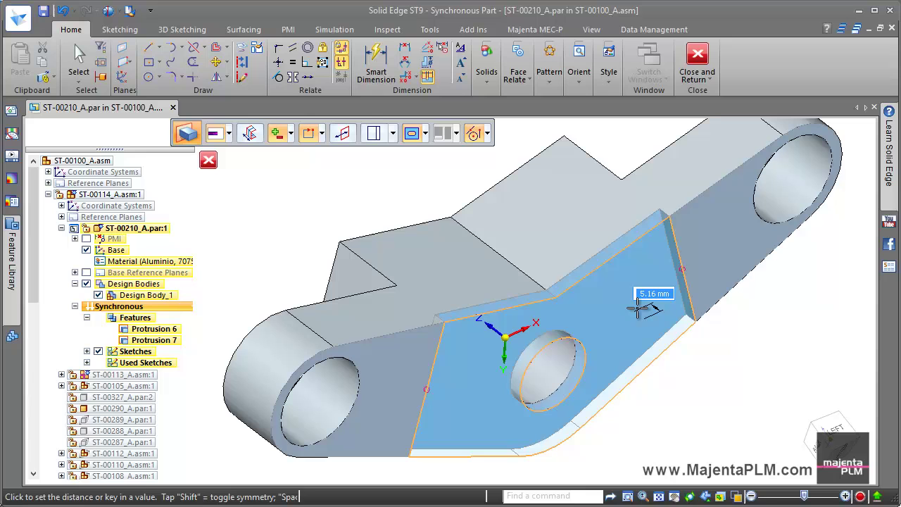
click(635, 307)
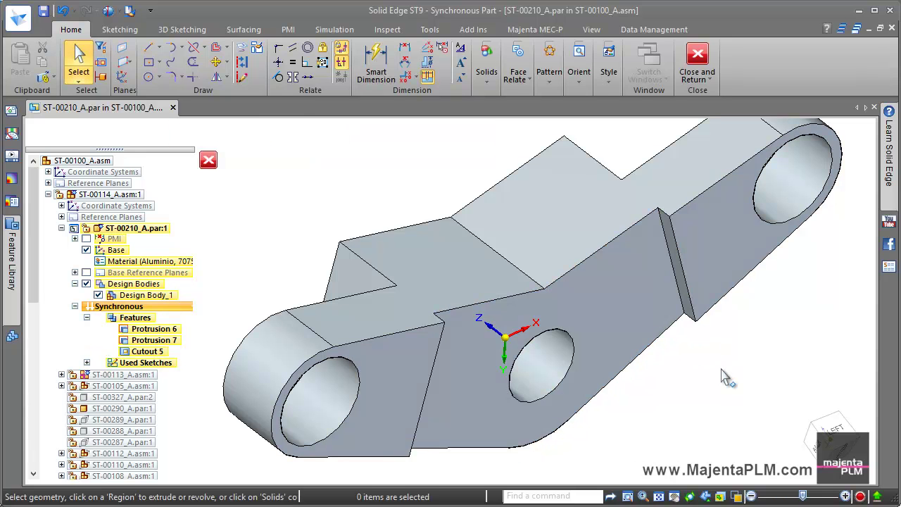
mouse_move(730, 382)
middle_down()
mouse_move(744, 438)
mouse_move(726, 428)
middle_up()
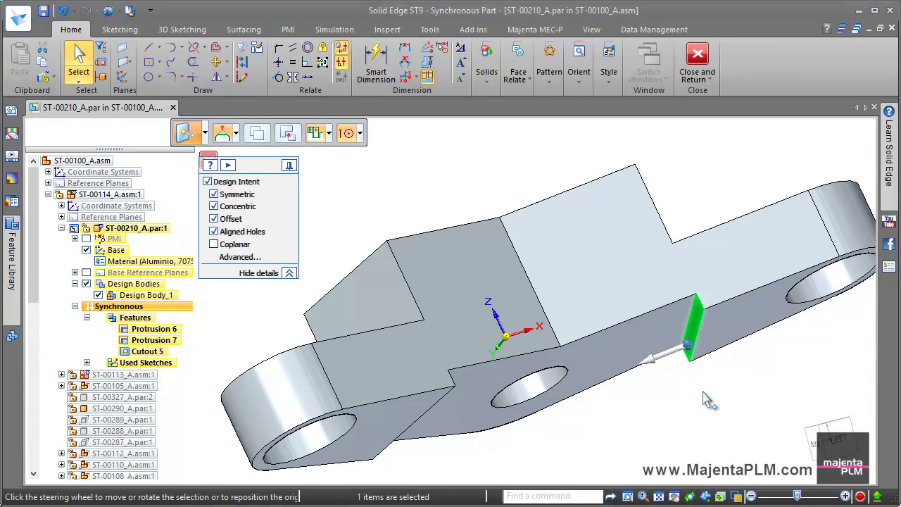
- Move the underside step's right end face to a new position
click(668, 365)
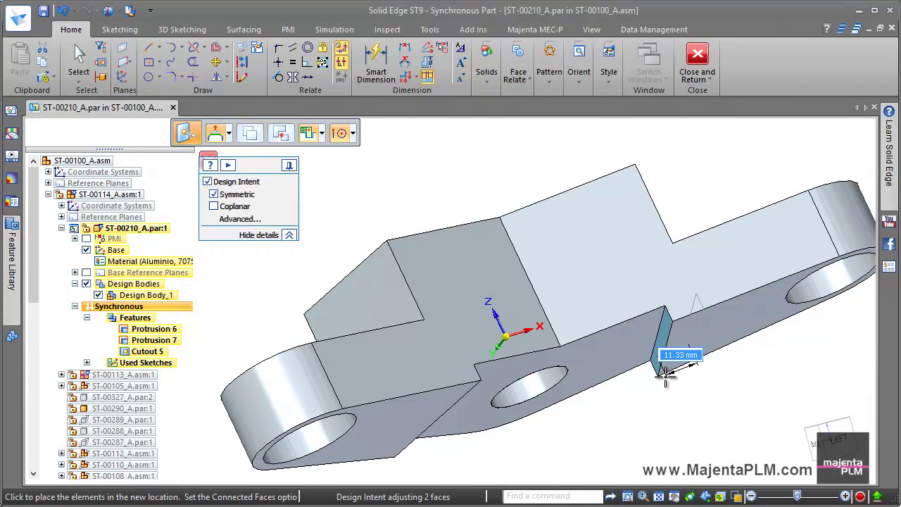
middle_drag(665, 377, 670, 380)
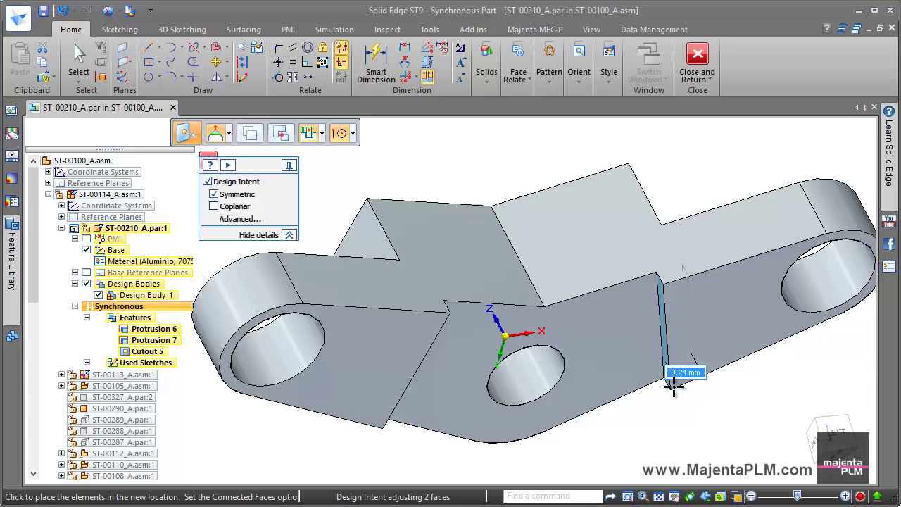
click(674, 386)
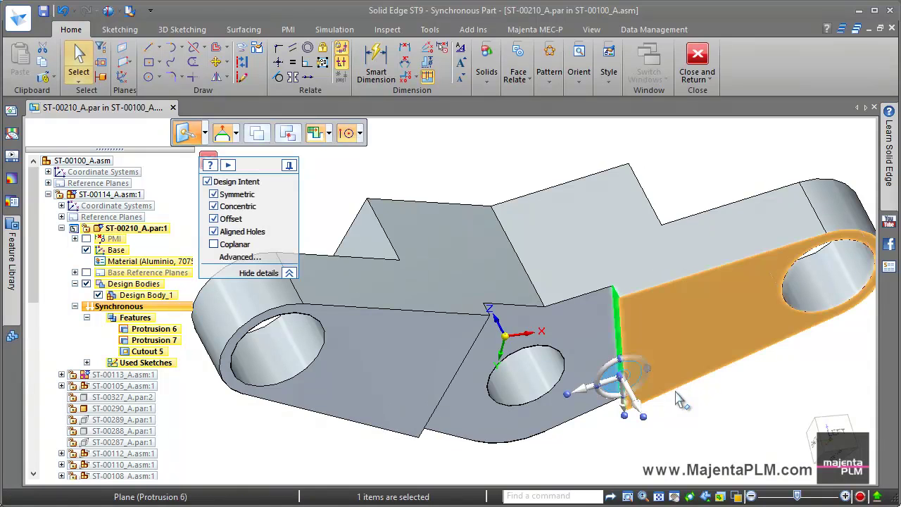
click(703, 431)
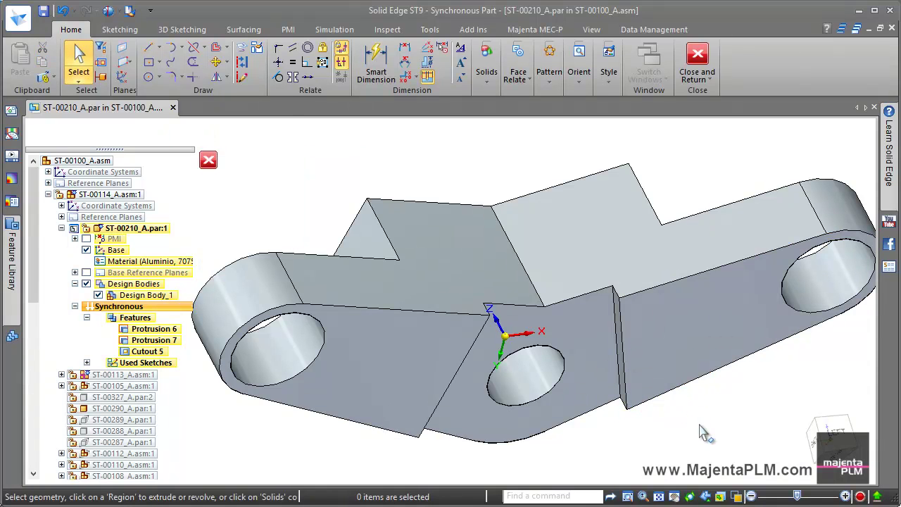
- Dimension the underside step height at 25 mm
key(ctrl+Up)
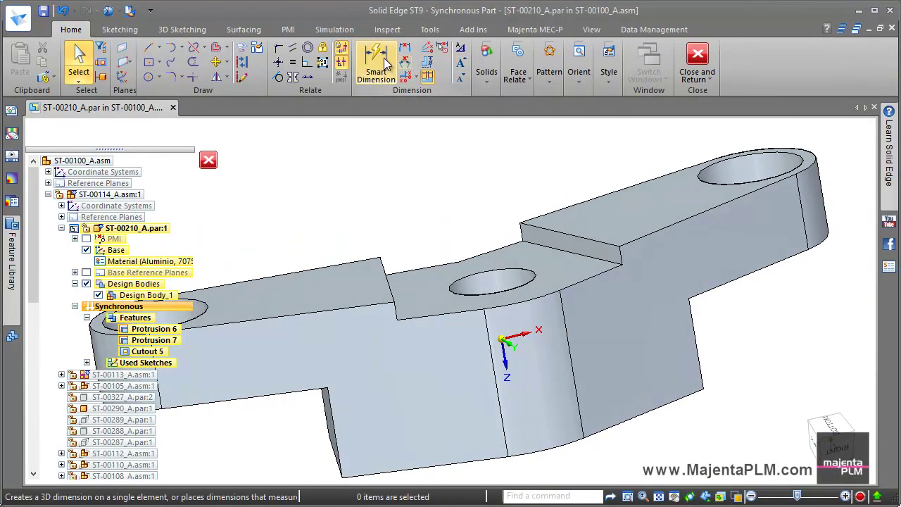
click(521, 359)
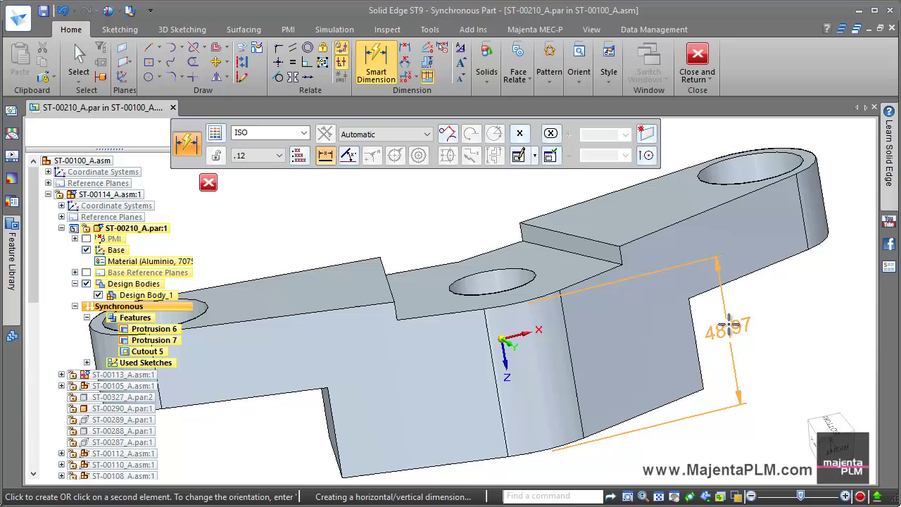
click(801, 332)
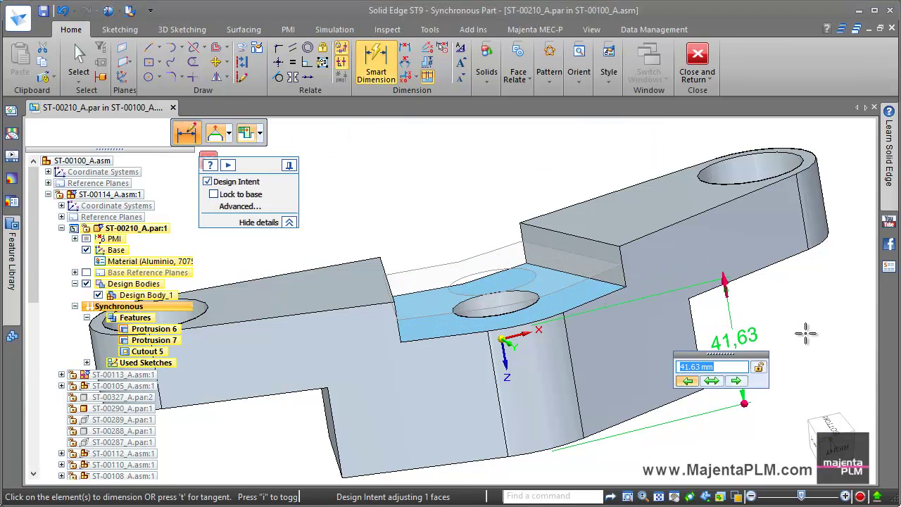
text(25)
key(Return)
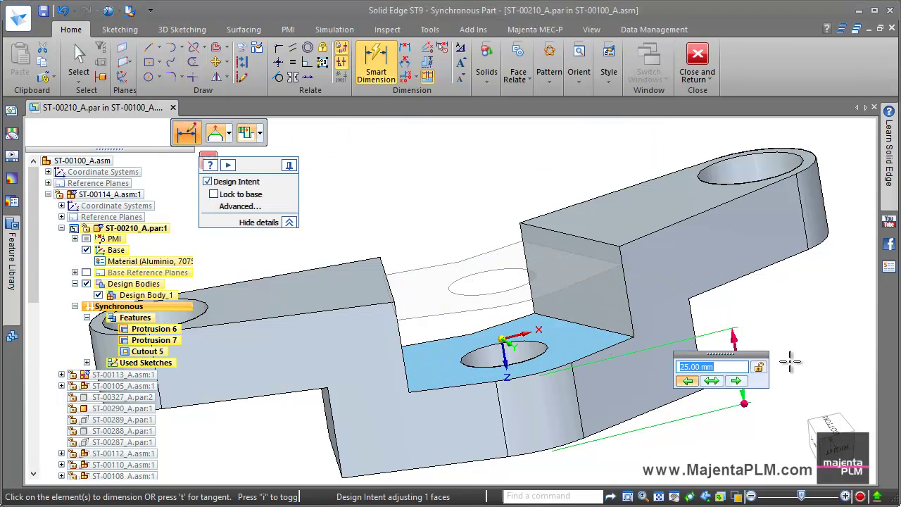
key(Escape)
key(Escape)
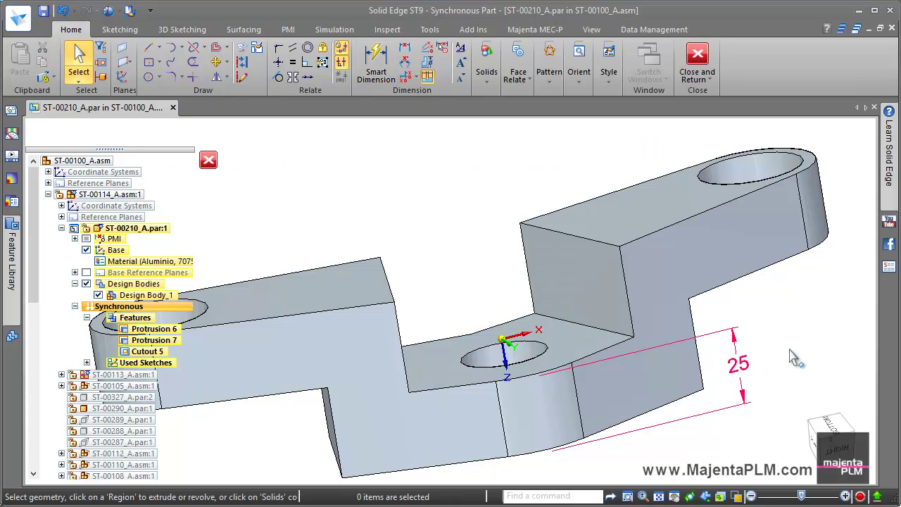
- Lower the raised middle top face by about 20 mm
mouse_move(794, 358)
middle_down()
mouse_move(782, 281)
mouse_move(702, 260)
middle_up()
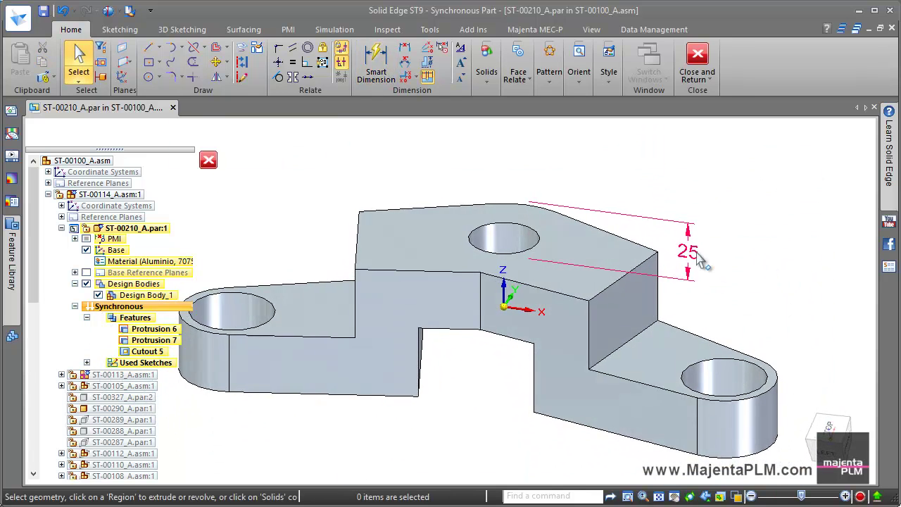
click(590, 252)
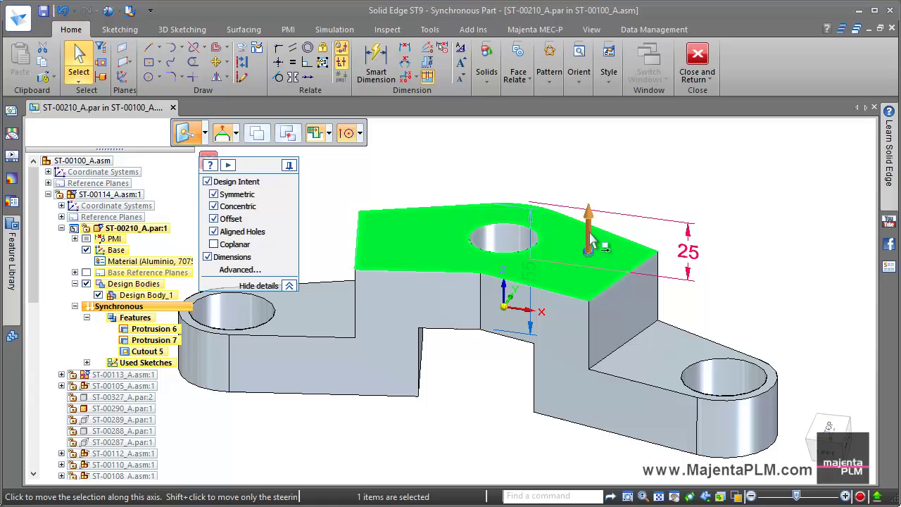
click(590, 236)
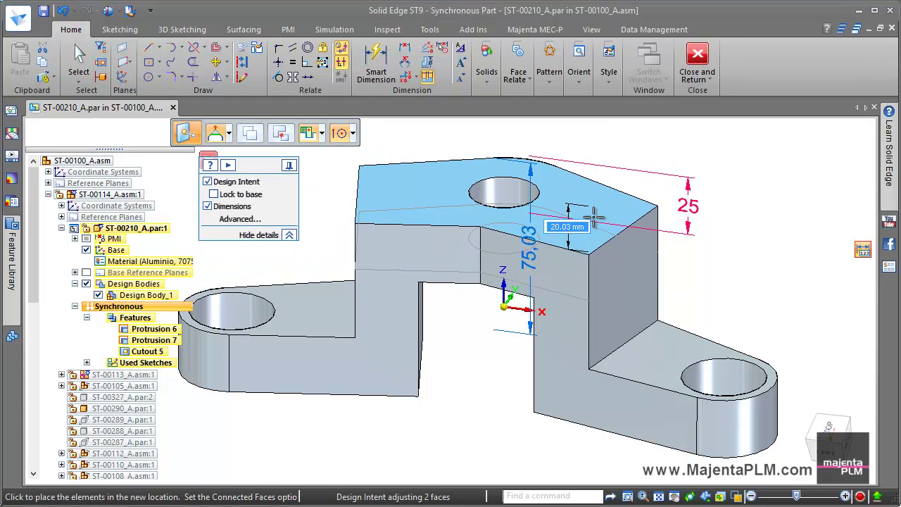
click(602, 234)
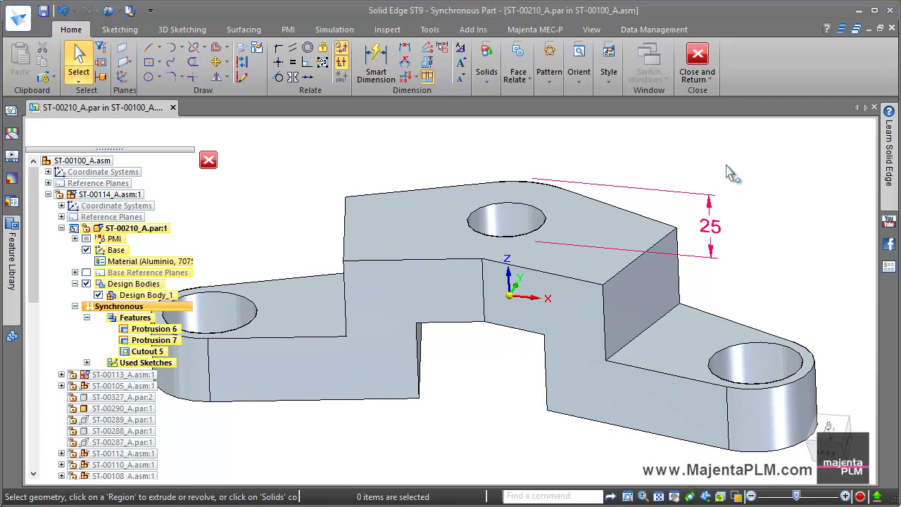
- Create Round 3 with a 10 mm radius on the bend edge chains of the bracket's steps
click(487, 62)
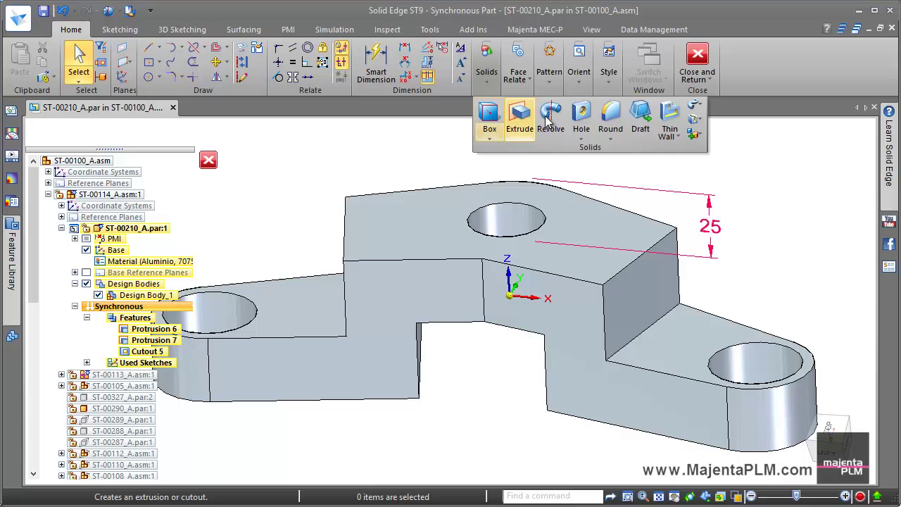
click(596, 112)
click(641, 260)
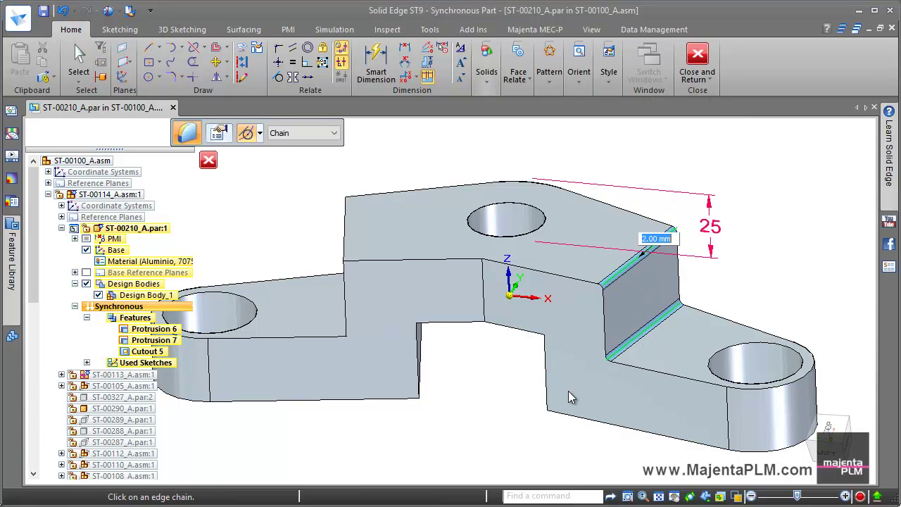
text(10)
key(Return)
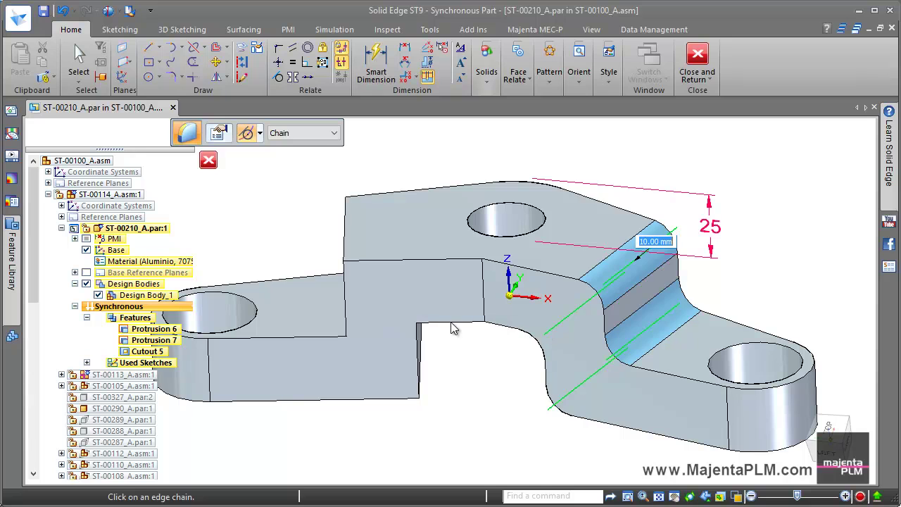
click(346, 223)
middle_drag(345, 222, 368, 332)
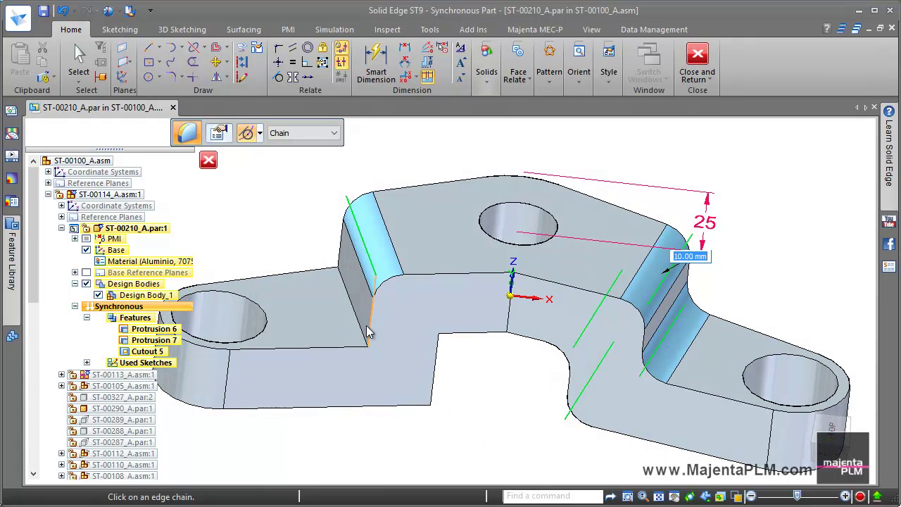
click(362, 329)
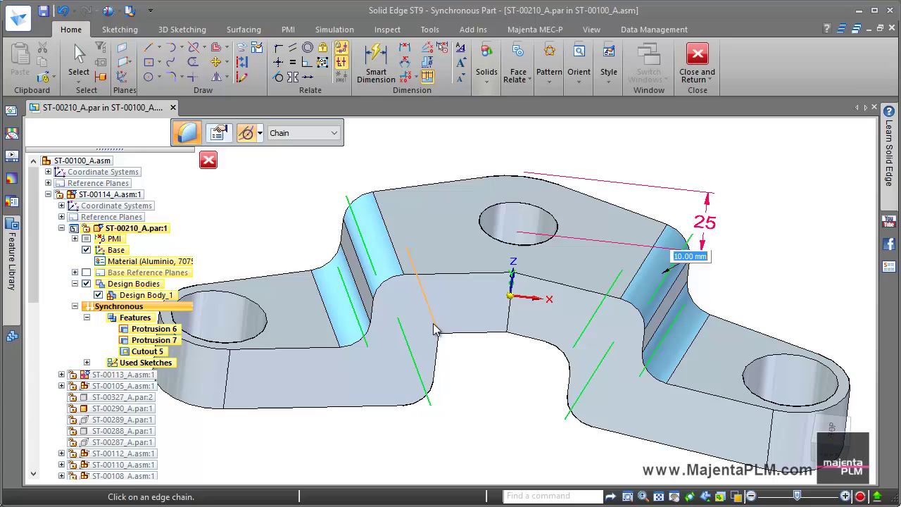
right_click(496, 386)
middle_drag(496, 386, 773, 283)
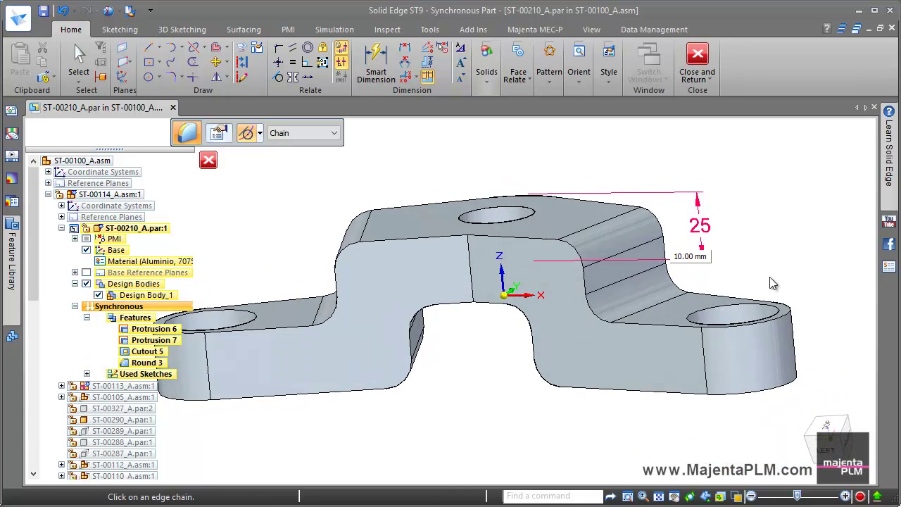
- Select both faces of the right-hand sloped step and rotate them by the entered angle
click(632, 300)
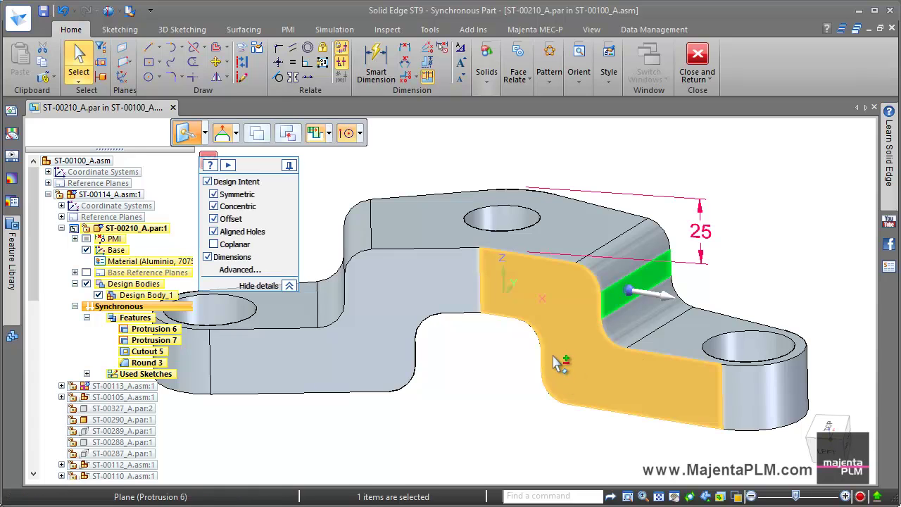
right_click(554, 363)
ctrl+click(623, 376)
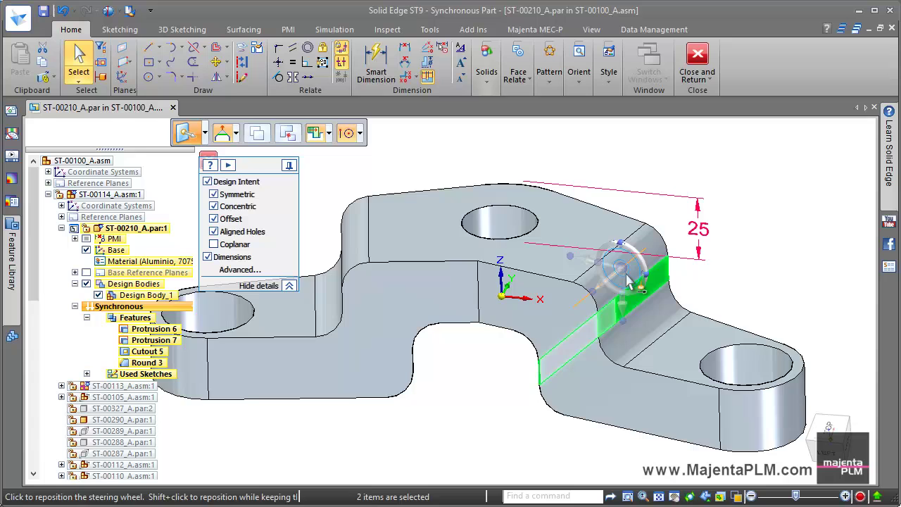
middle_drag(629, 280, 740, 287)
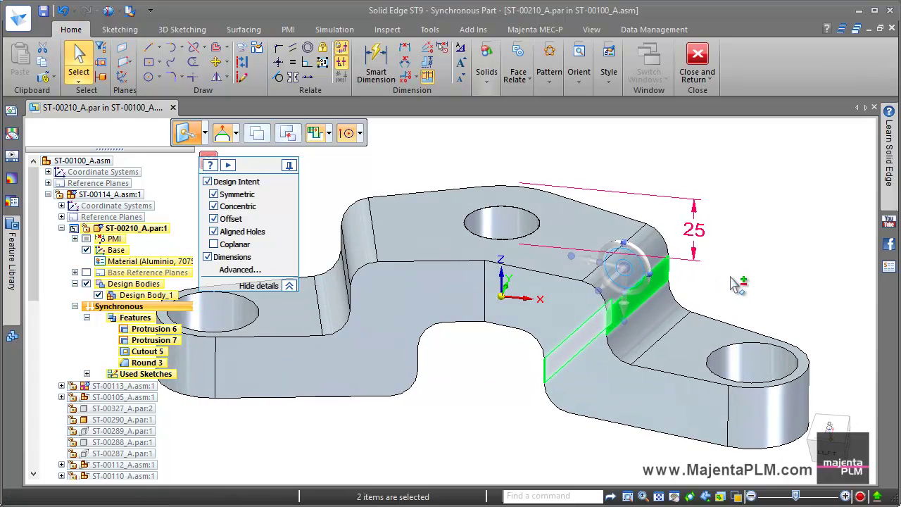
click(653, 294)
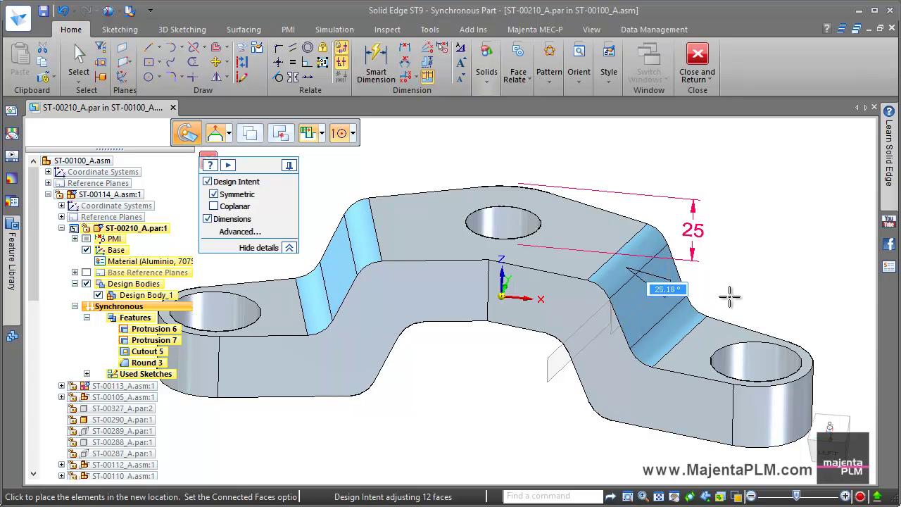
text(2)
key(Return)
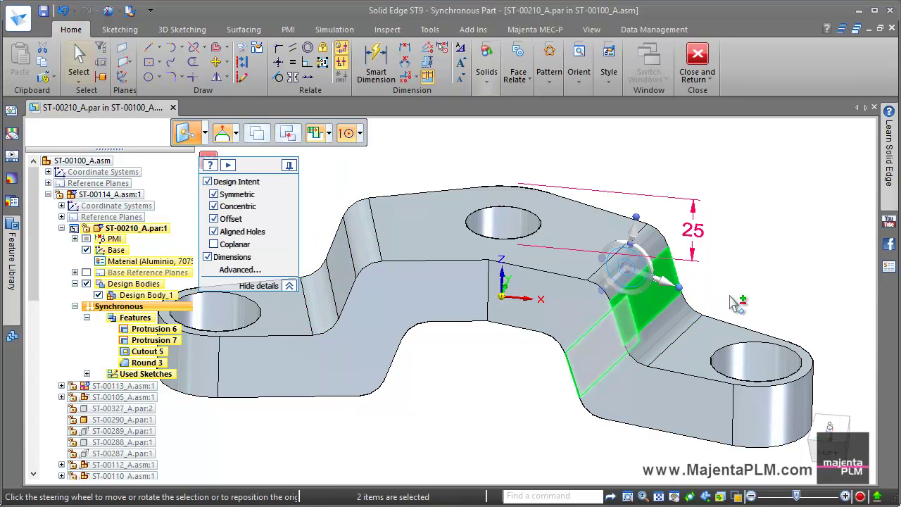
key(Escape)
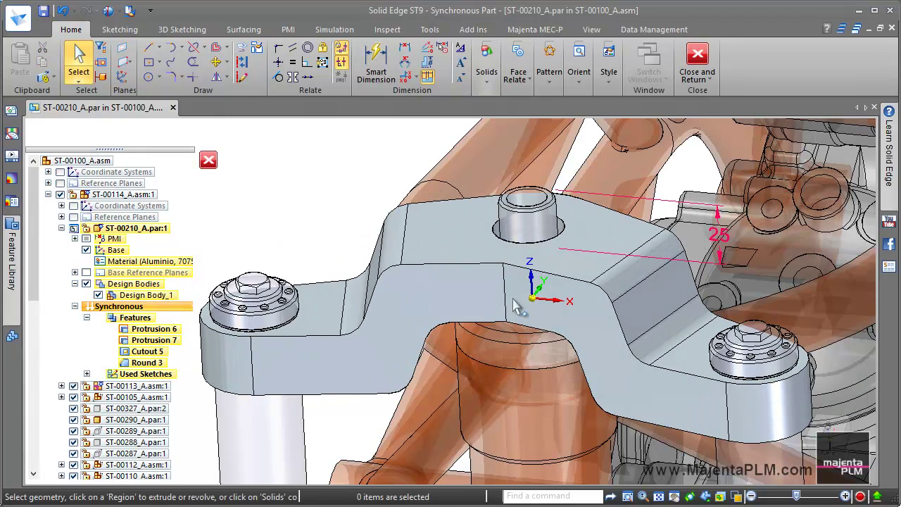
- Lower the thin underside face onto the fork hub, then show the bracket alone
mouse_move(514, 307)
middle_down()
mouse_move(676, 285)
mouse_move(530, 389)
mouse_move(405, 350)
middle_up()
scroll(676, 285, up, 5)
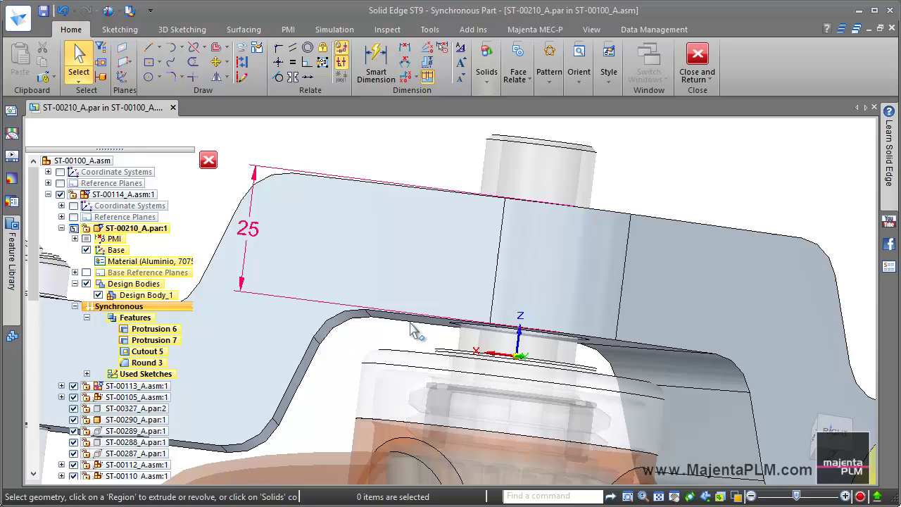
click(415, 335)
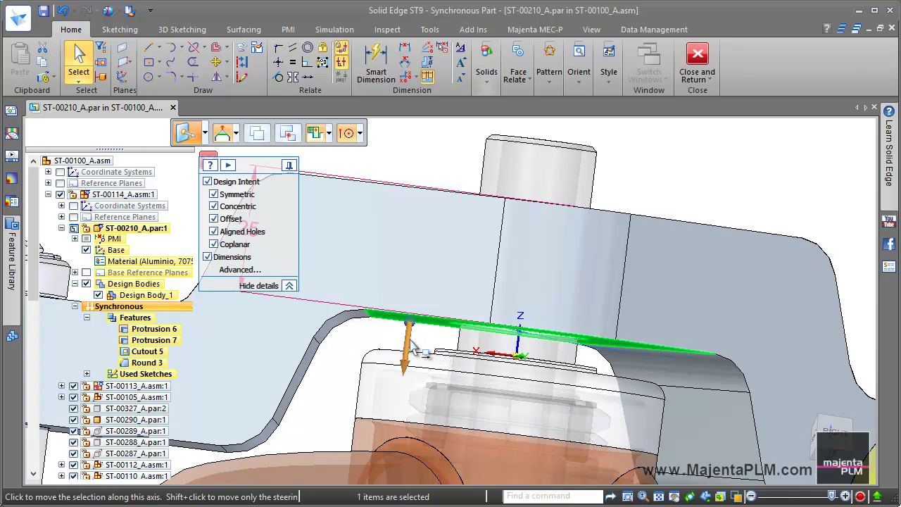
click(412, 345)
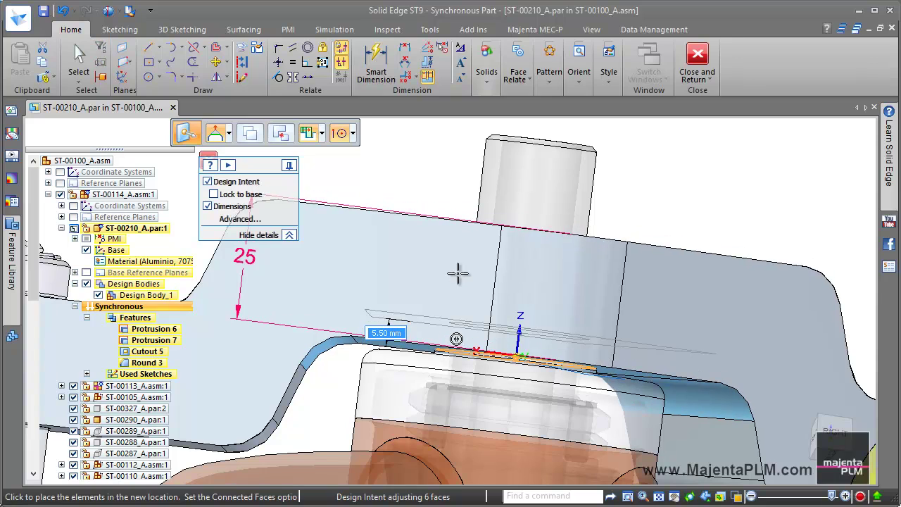
click(458, 273)
key(ctrl+i)
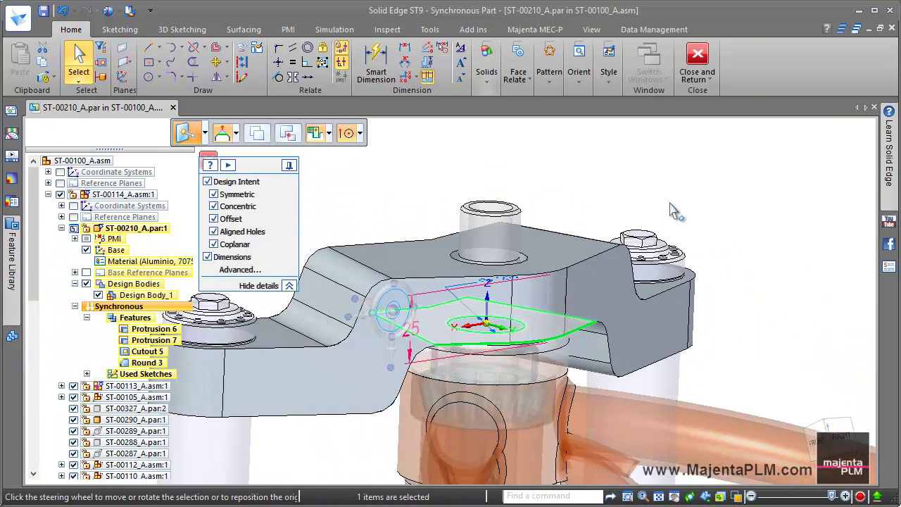
key(Escape)
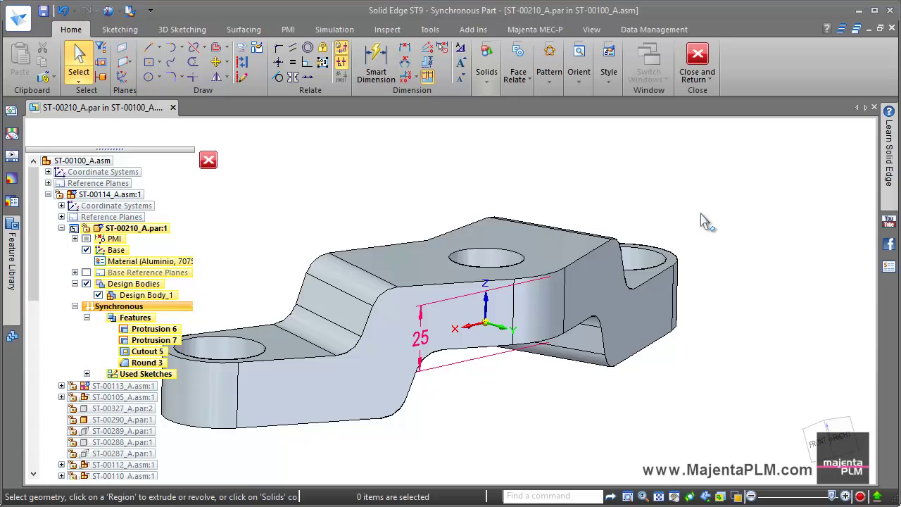
key(ctrl+m)
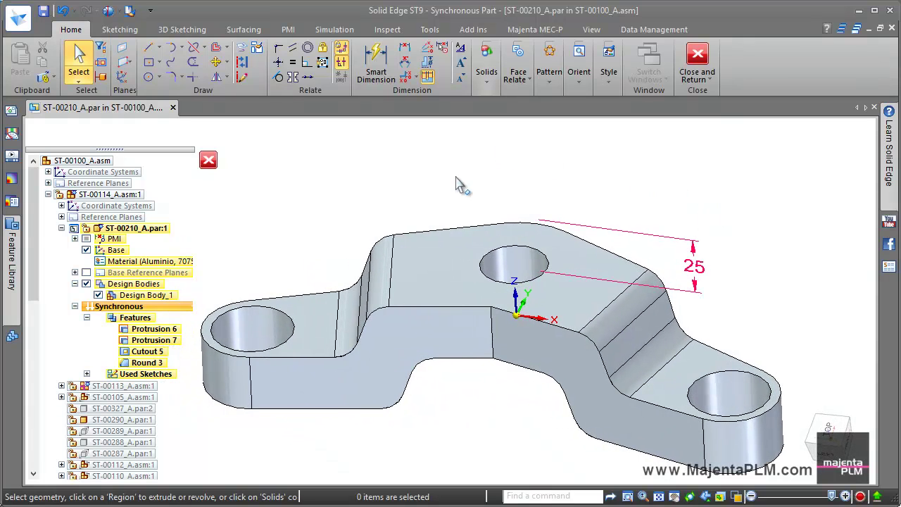
- Round the bracket's top outer edge chain with a 2 mm radius
click(493, 83)
click(553, 120)
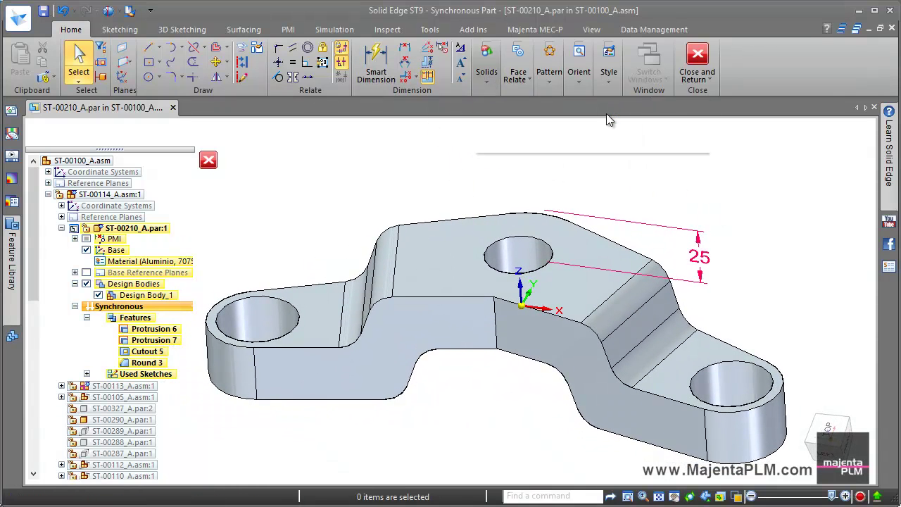
click(486, 217)
key(Return)
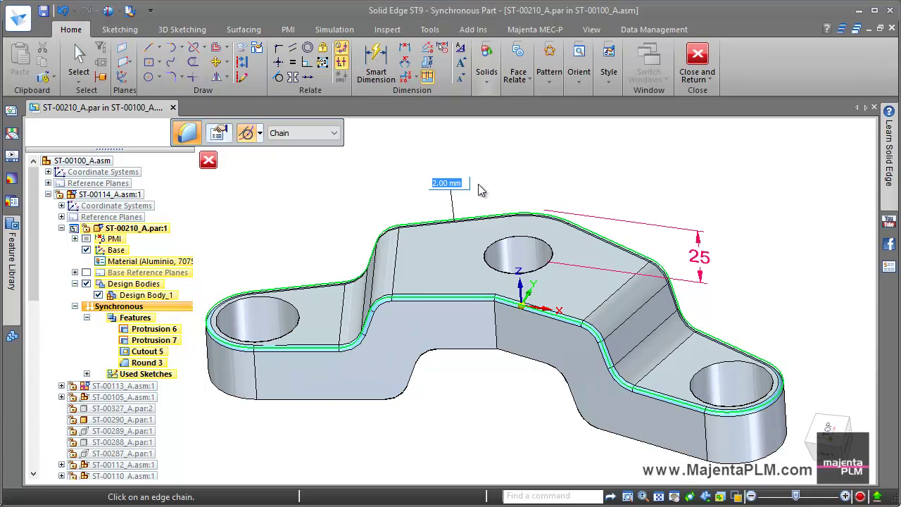
key(Return)
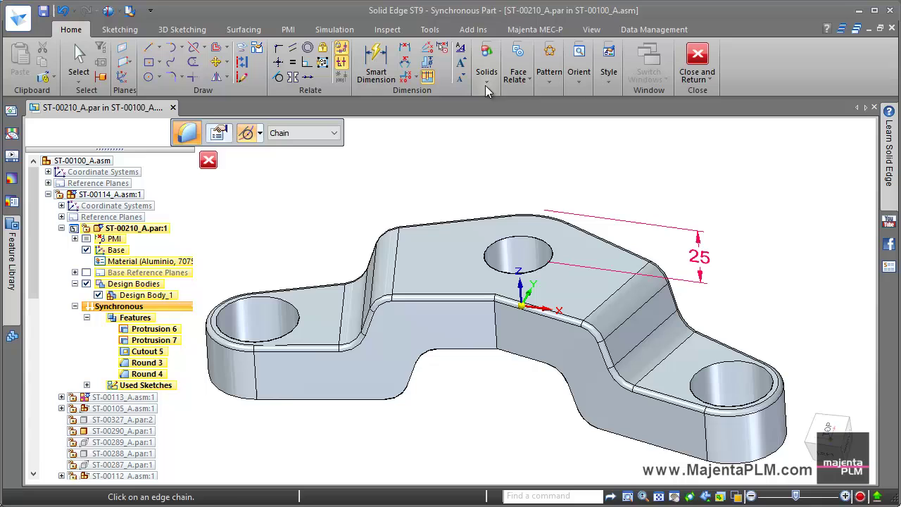
- Add a 1 mm equal-setback chamfer to the top edges of the holes
click(486, 86)
click(610, 138)
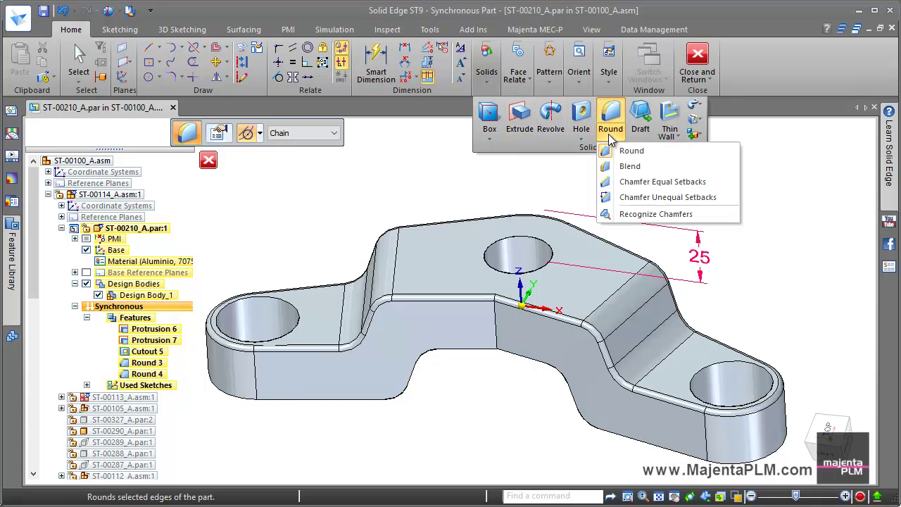
click(624, 180)
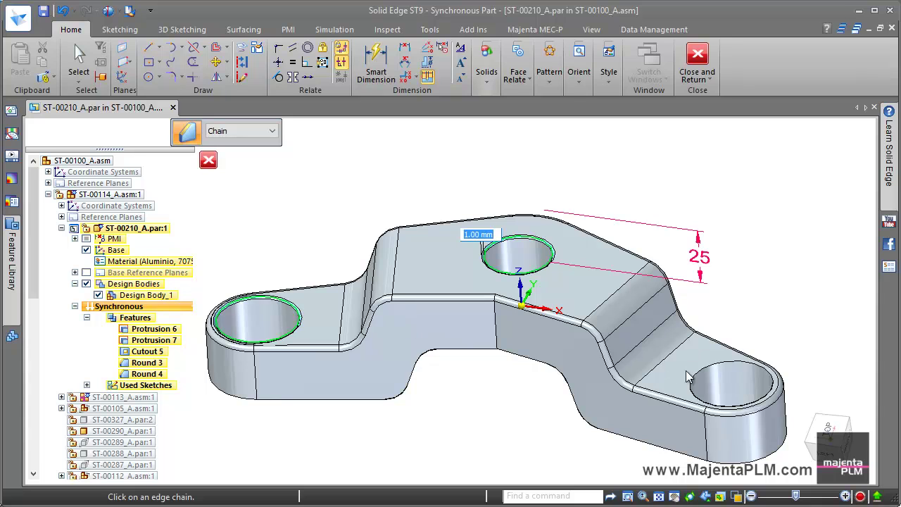
key(Escape)
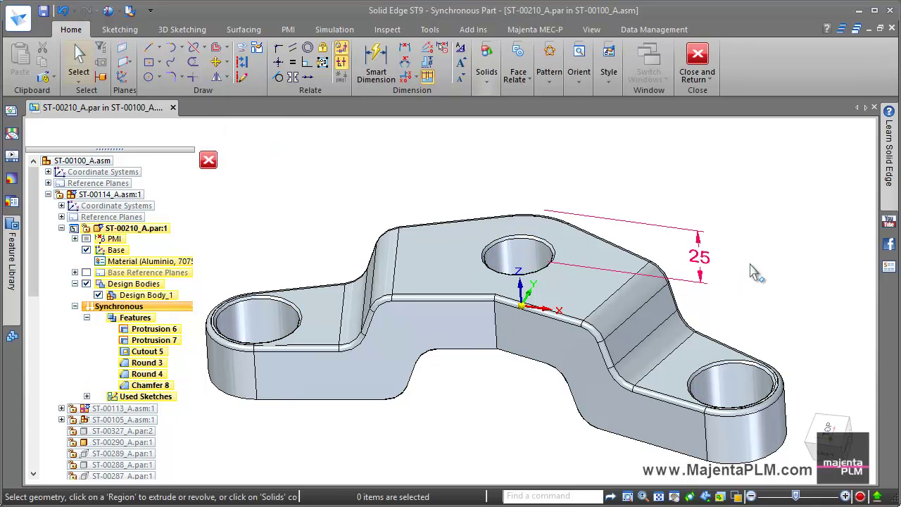
- Hide the 25 dimension and shell the bracket to 3 mm walls, open on the underside tangent faces
click(86, 239)
key(ctrl+b)
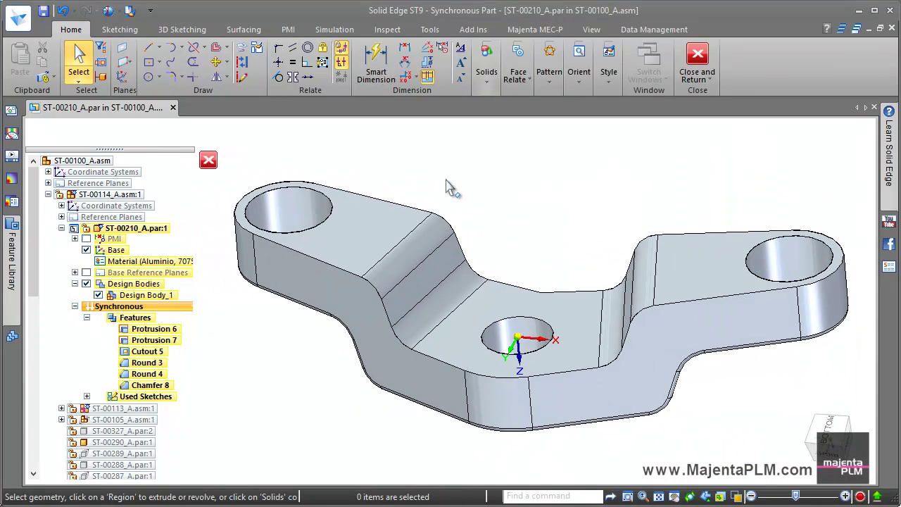
click(406, 219)
mouse_move(441, 227)
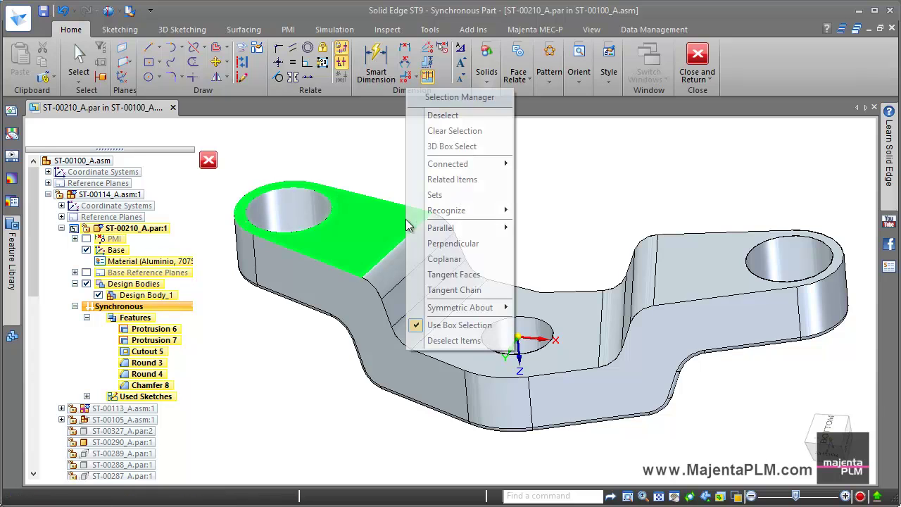
click(465, 292)
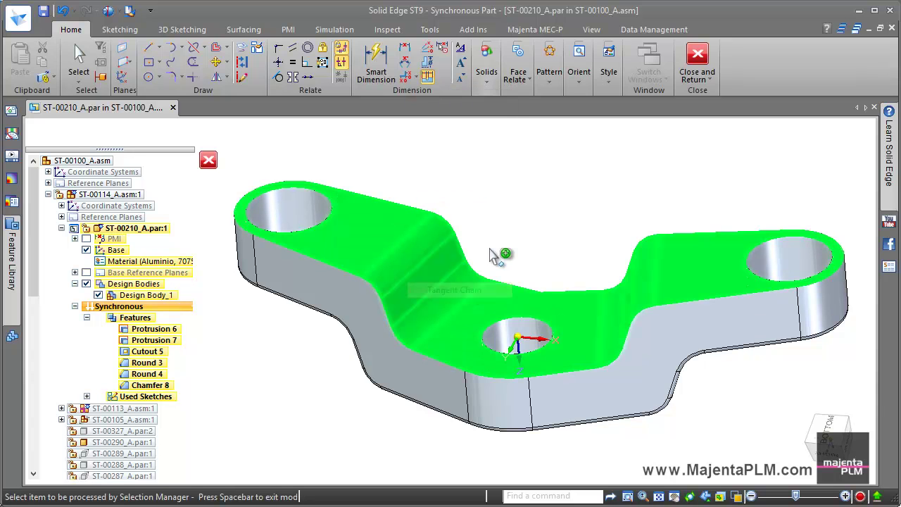
click(497, 93)
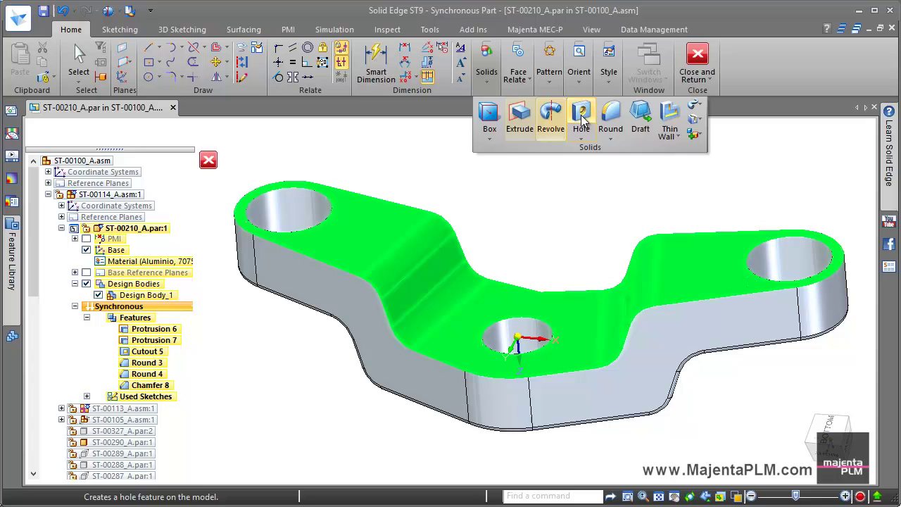
click(668, 116)
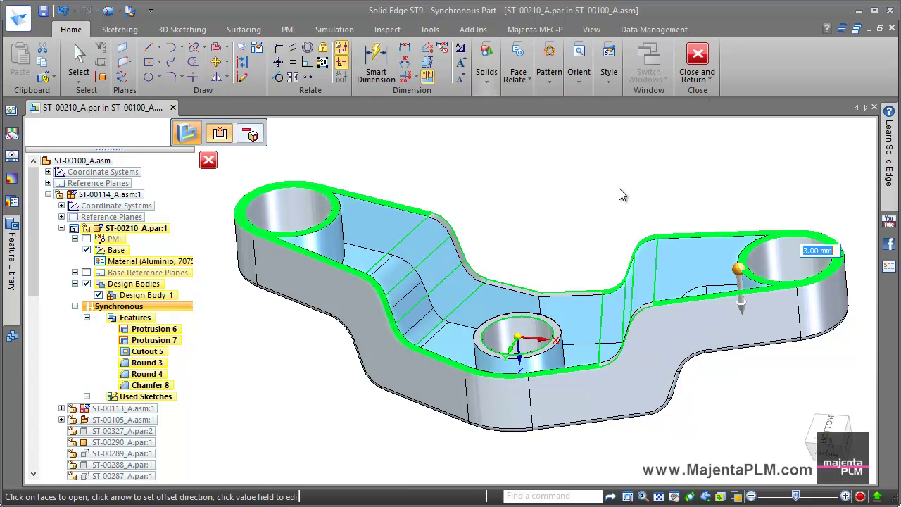
right_click(621, 195)
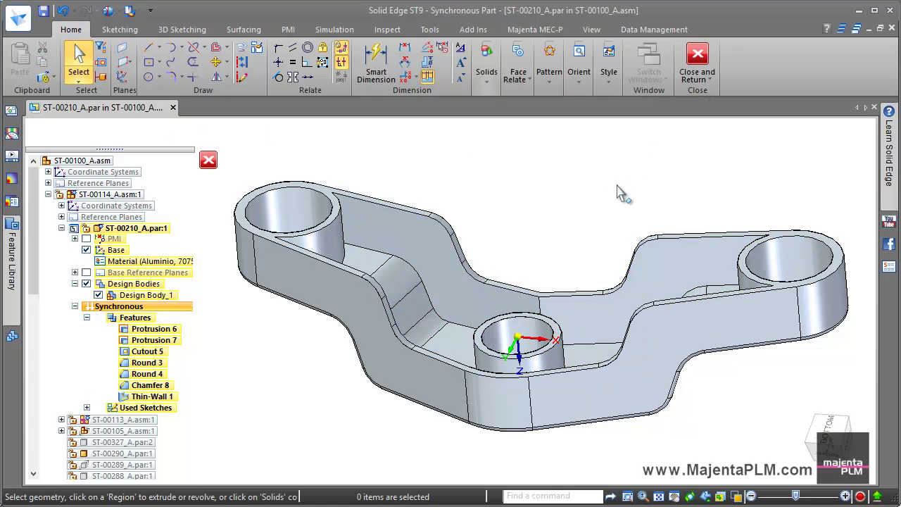